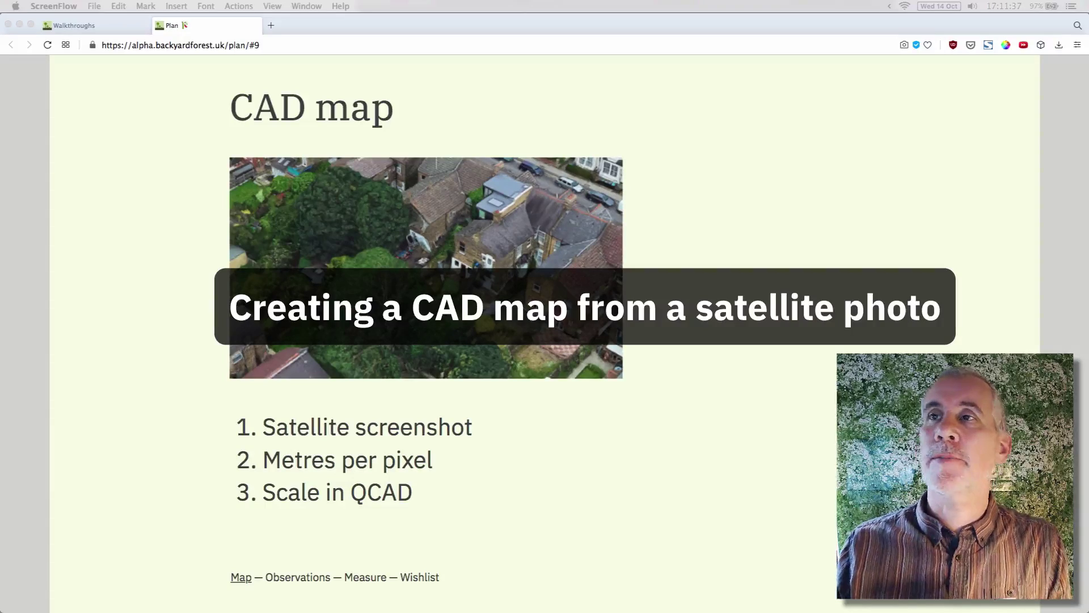
- Step back through the slideshow to the 'CAD map' slide, then bring up Apple Maps' satellite view
{"action": "key", "text": "Left"}
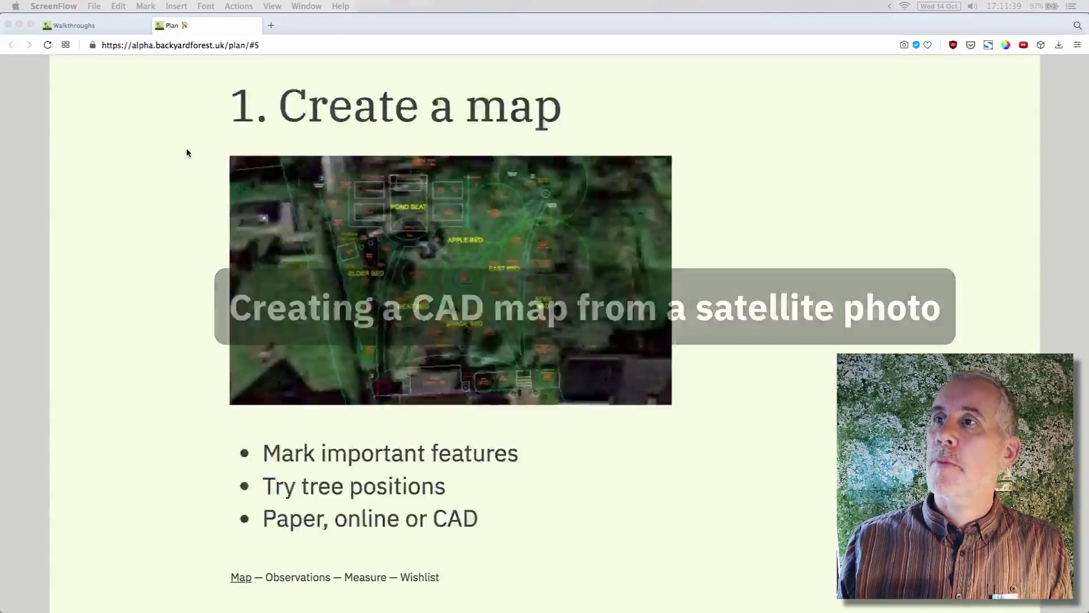
{"action": "key", "text": "Home"}
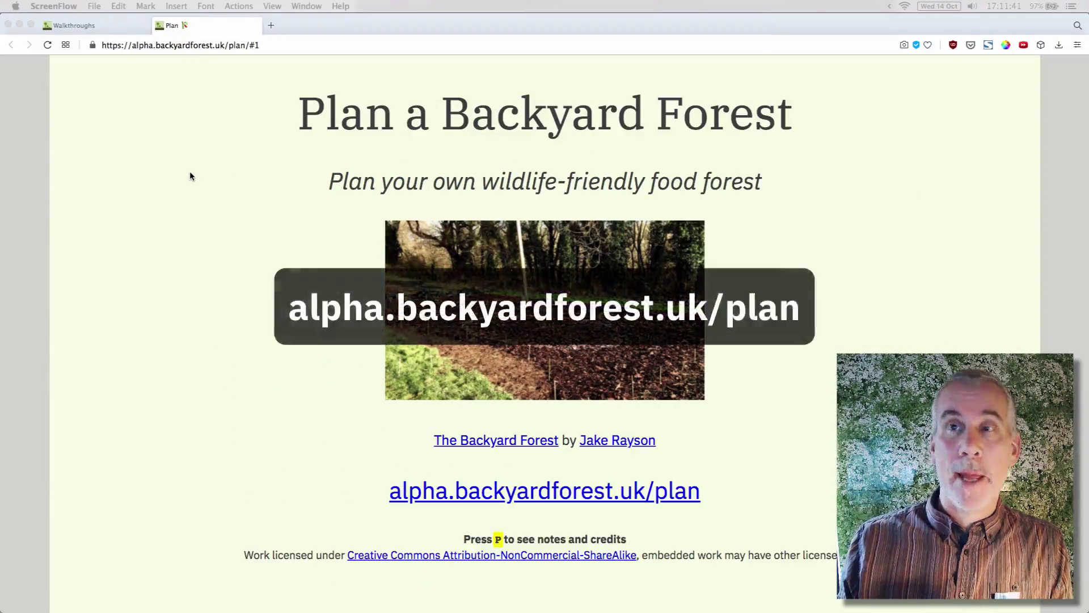
{"action": "key", "text": "Right"}
{"action": "key", "text": "Right"}
{"action": "key", "text": "Right"}
{"action": "key", "text": "Right"}
{"action": "key", "text": "Right"}
{"action": "key", "text": "Right"}
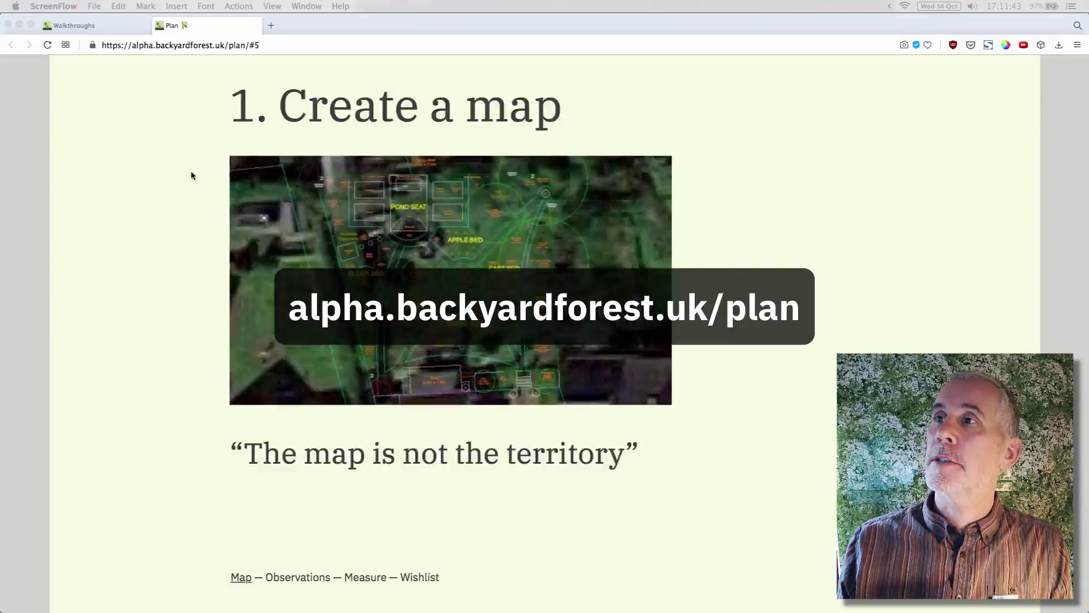
{"action": "key", "text": "Right"}
{"action": "key", "text": "Right"}
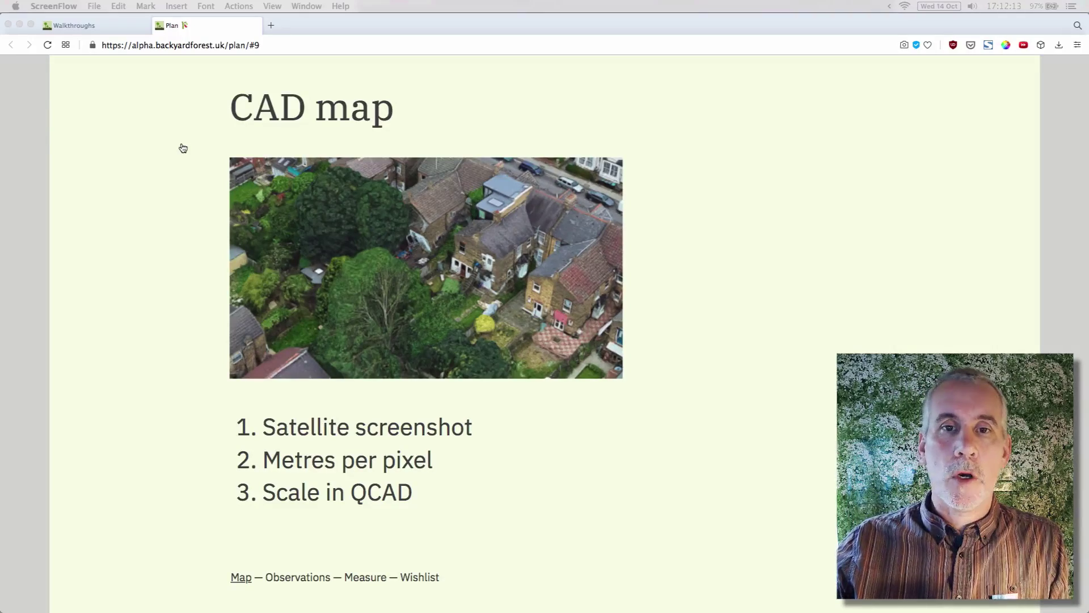
{"action": "key", "text": "super+Tab"}
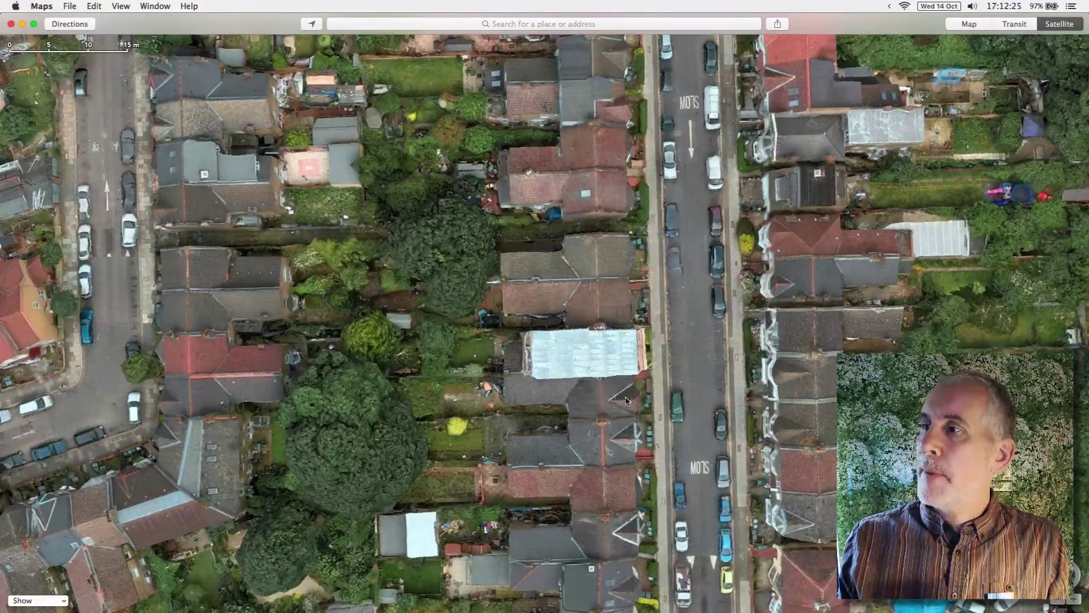
{"action": "key", "text": "super+Right"}
{"action": "key", "text": "super+Left"}
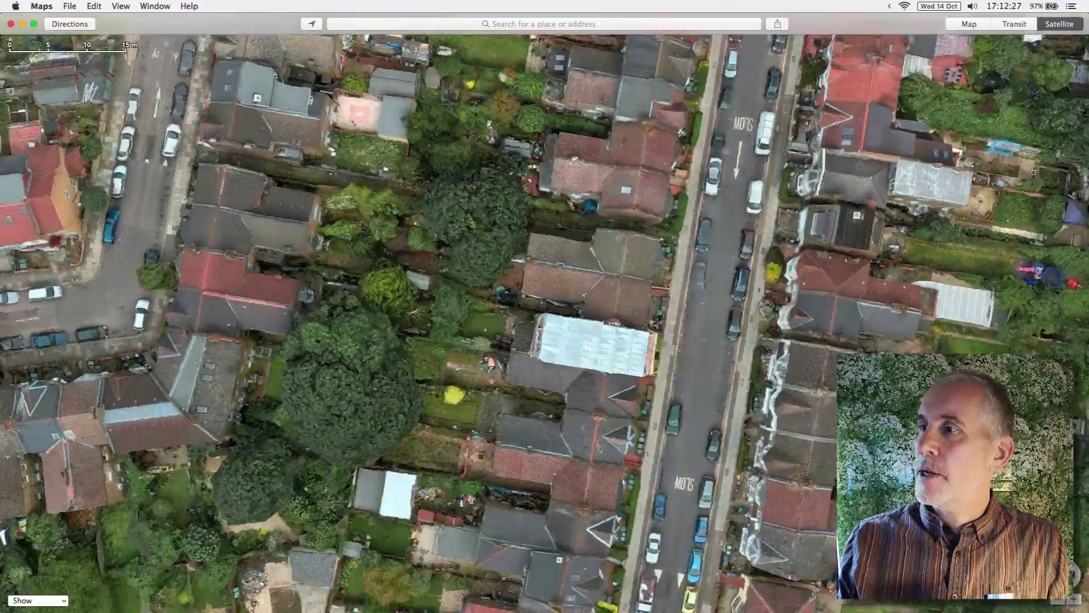
{"action": "key", "text": "super+Right"}
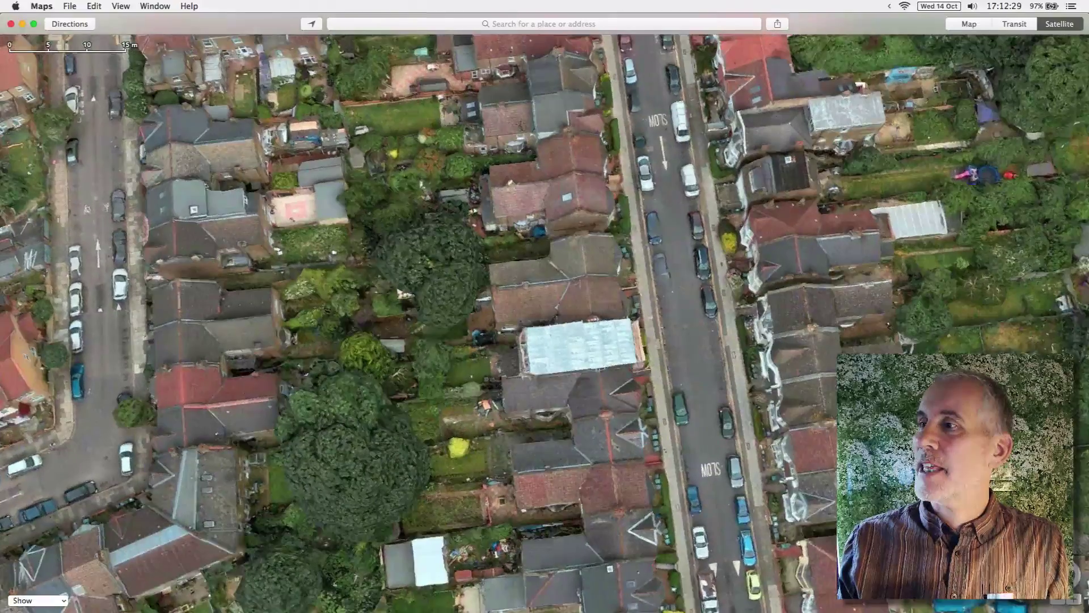
{"action": "key", "text": "super+Up"}
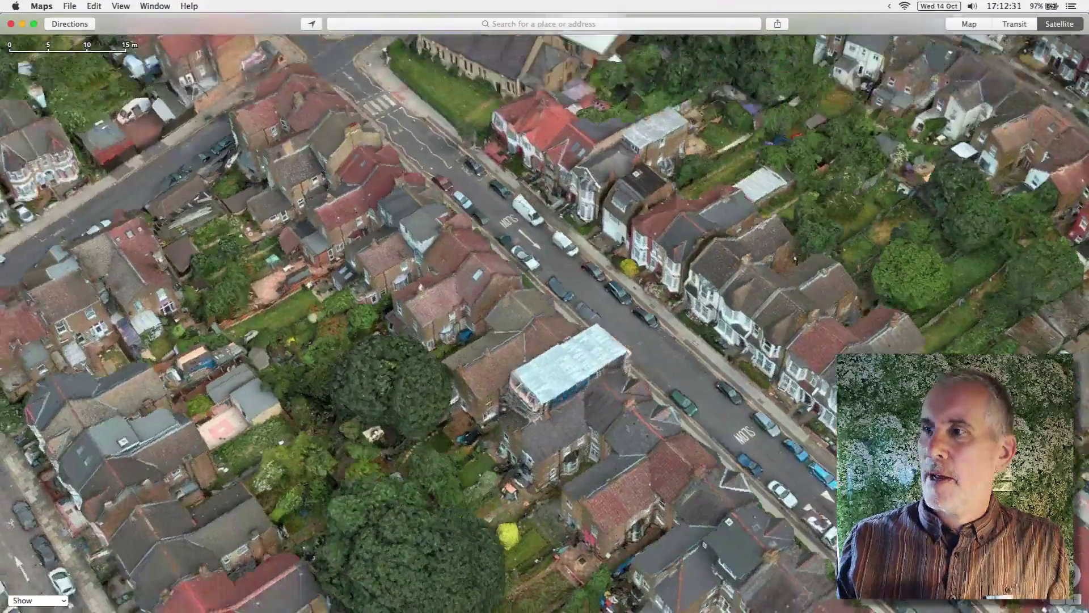
{"action": "key", "text": "super+Down"}
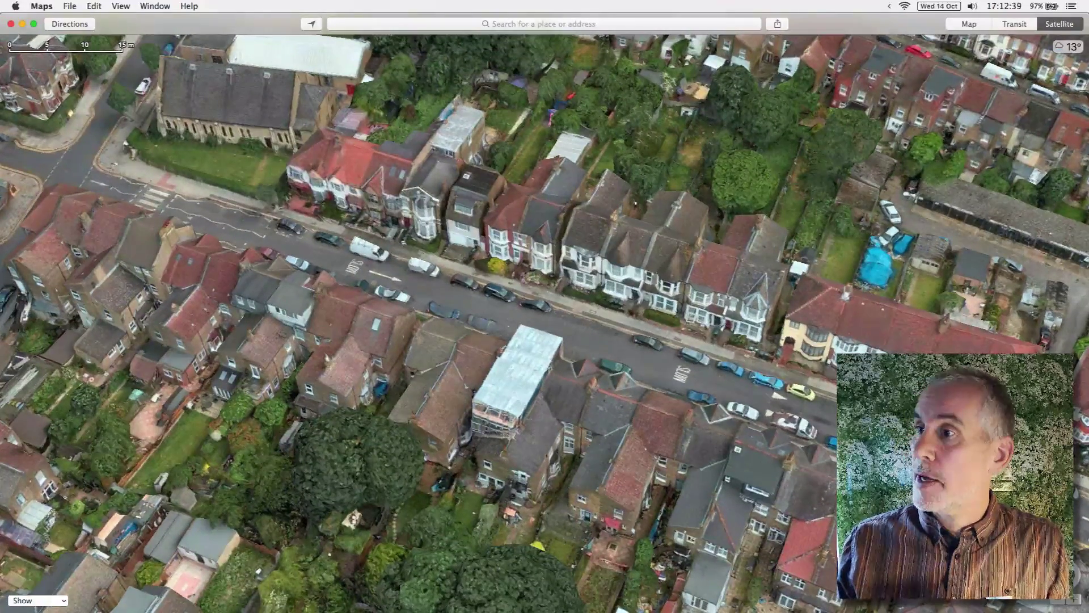
{"action": "key", "text": "super+Right"}
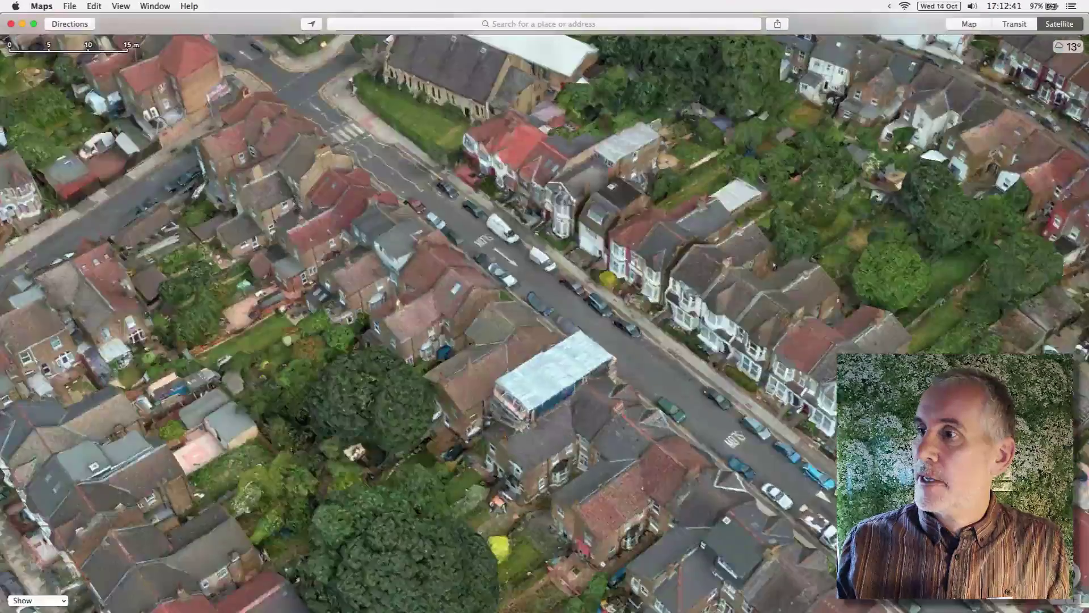
{"action": "key", "text": "super+Left"}
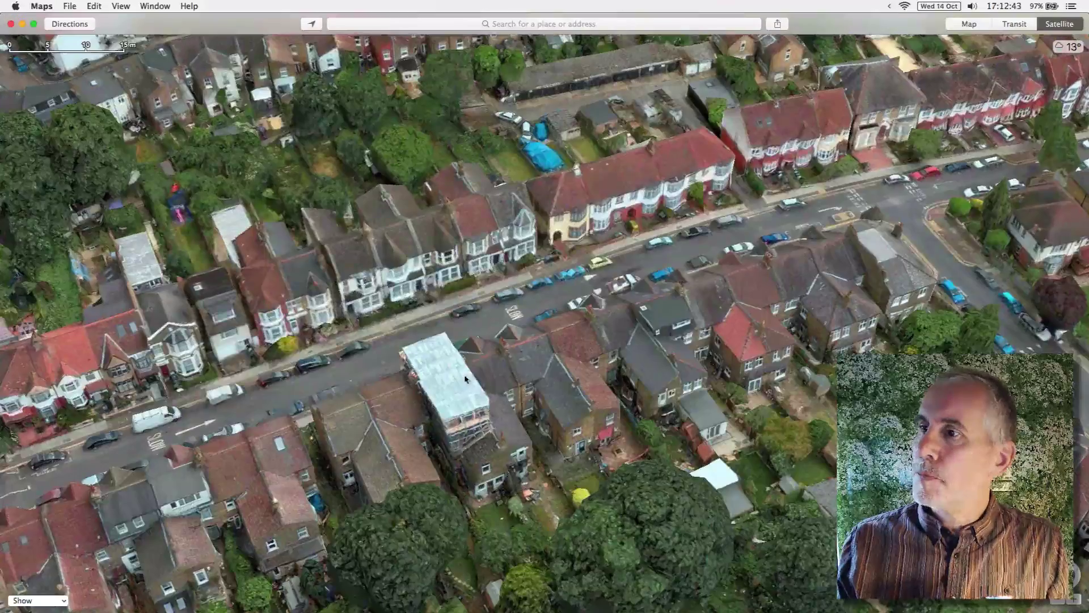
{"action": "left_click_drag", "start_coordinate": [457, 380], "coordinate": [451, 271]}
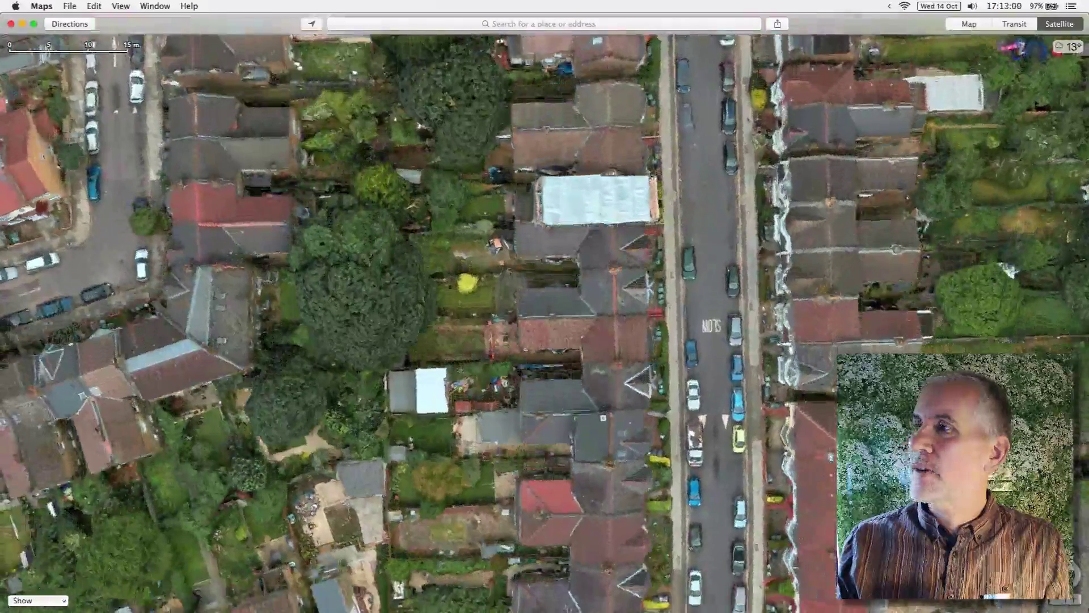
- Pan the satellite map to centre the back gardens, keeping the 0–15 m scale bar visible
{"action": "left_click_drag", "start_coordinate": [551, 295], "coordinate": [525, 419]}
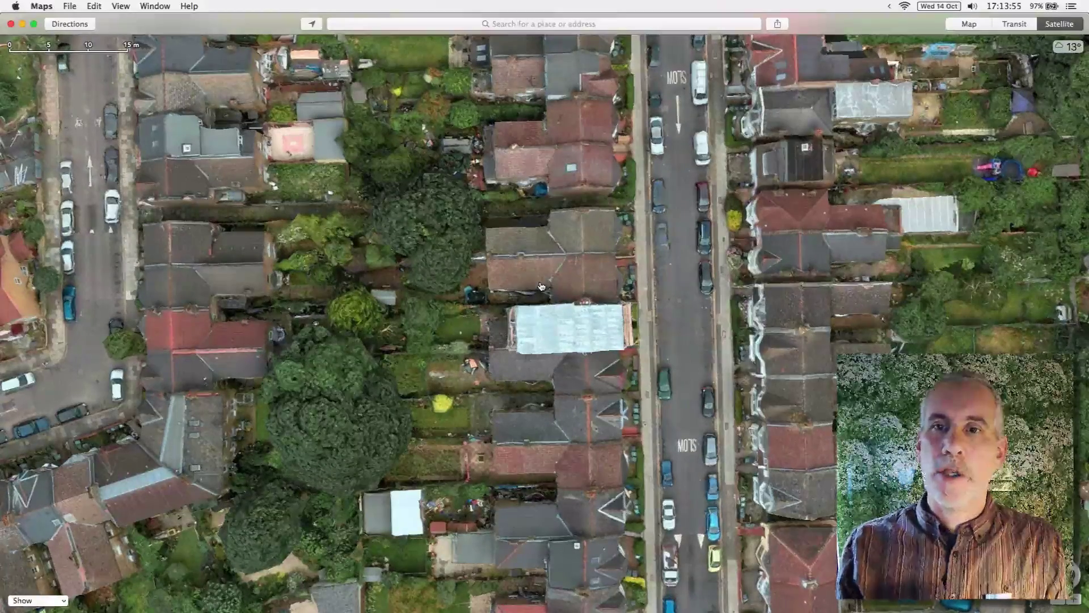
{"action": "key", "text": "super+Tab"}
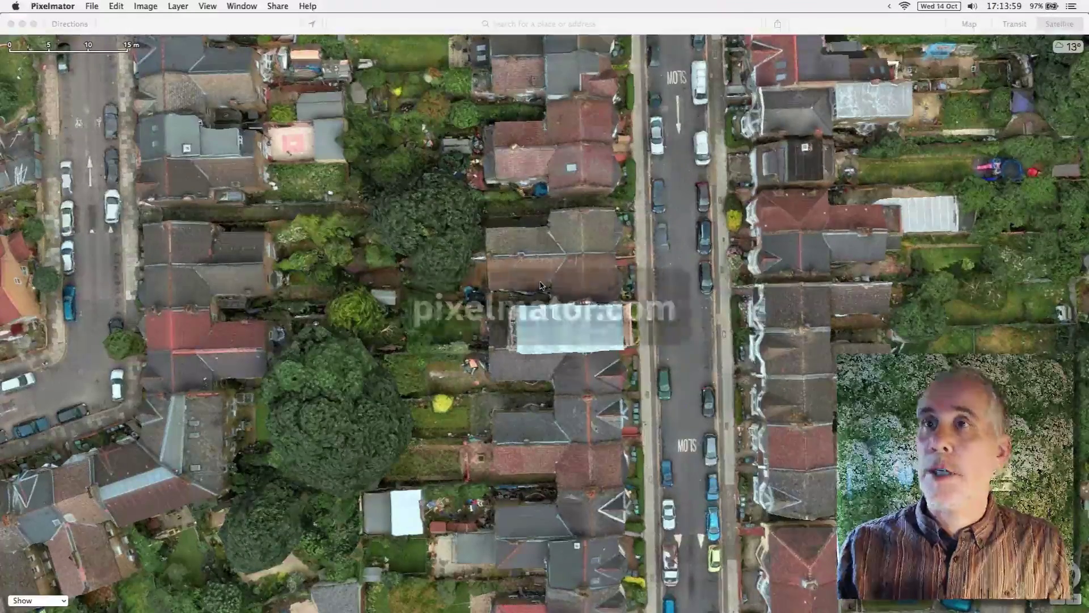
- Open 'Screen Shot 2020-10-14 at 17.13.38.png' from the Desktop in Pixelmator
{"action": "key", "text": "super+n"}
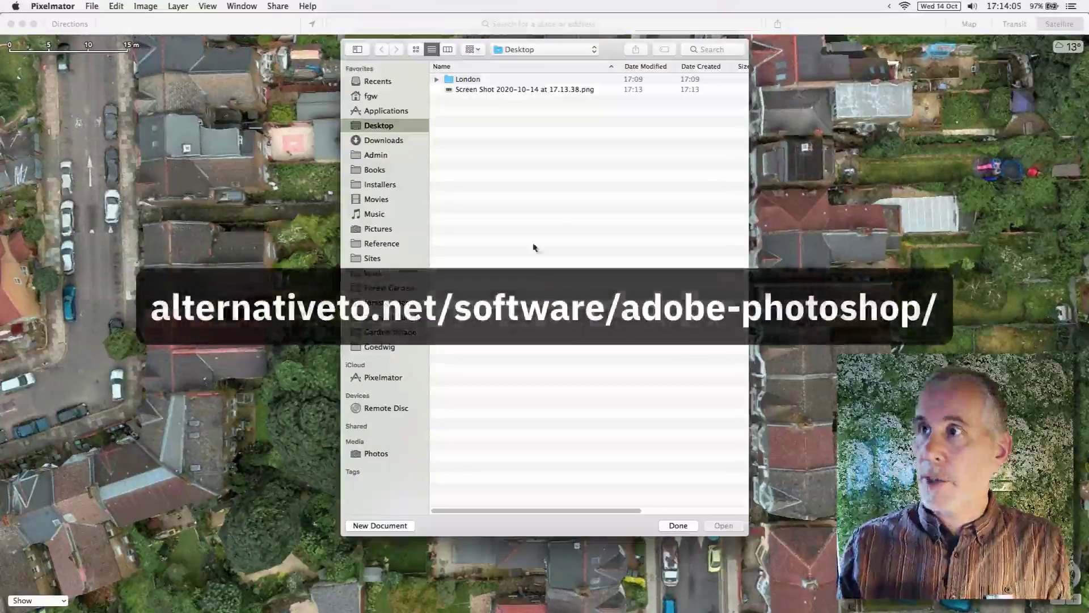
{"action": "double_click", "coordinate": [565, 92]}
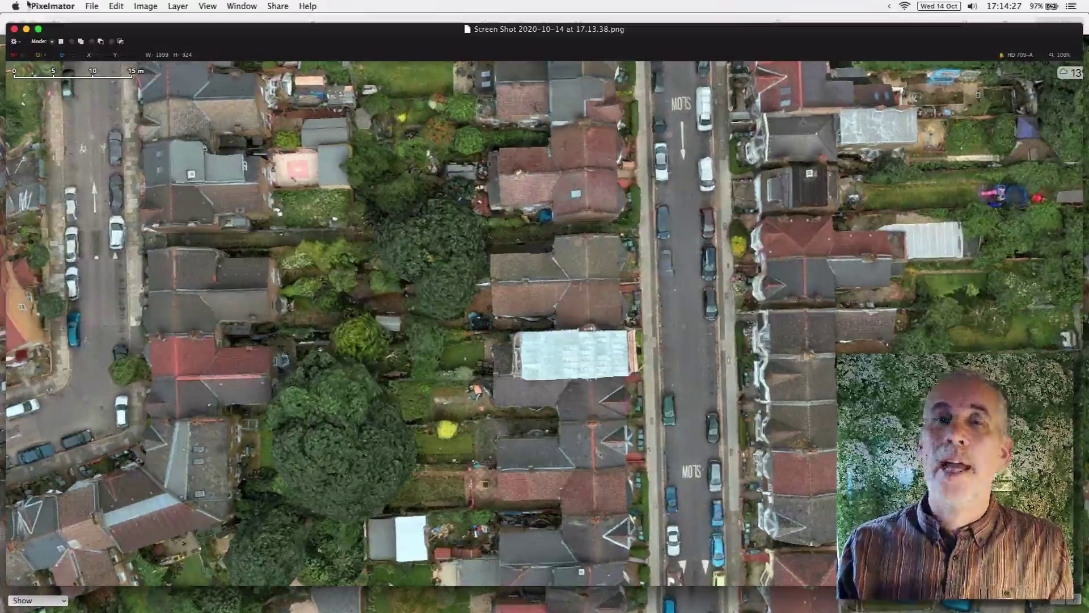
{"action": "left_click", "coordinate": [92, 6]}
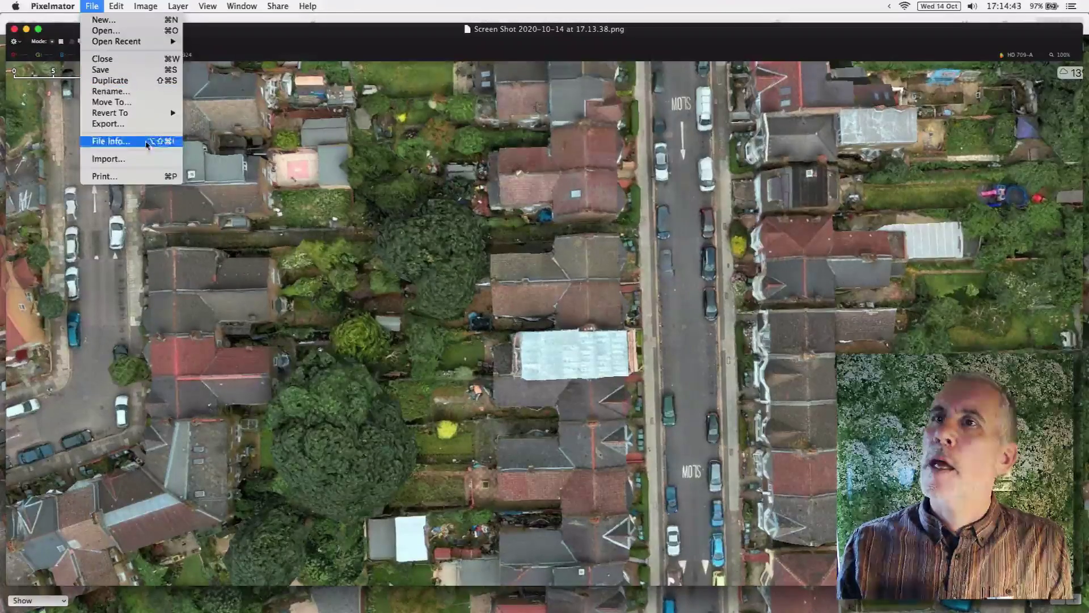
- Export the screenshot as satellite.jpg into the London folder
{"action": "left_click", "coordinate": [108, 123]}
{"action": "key", "text": "Escape"}
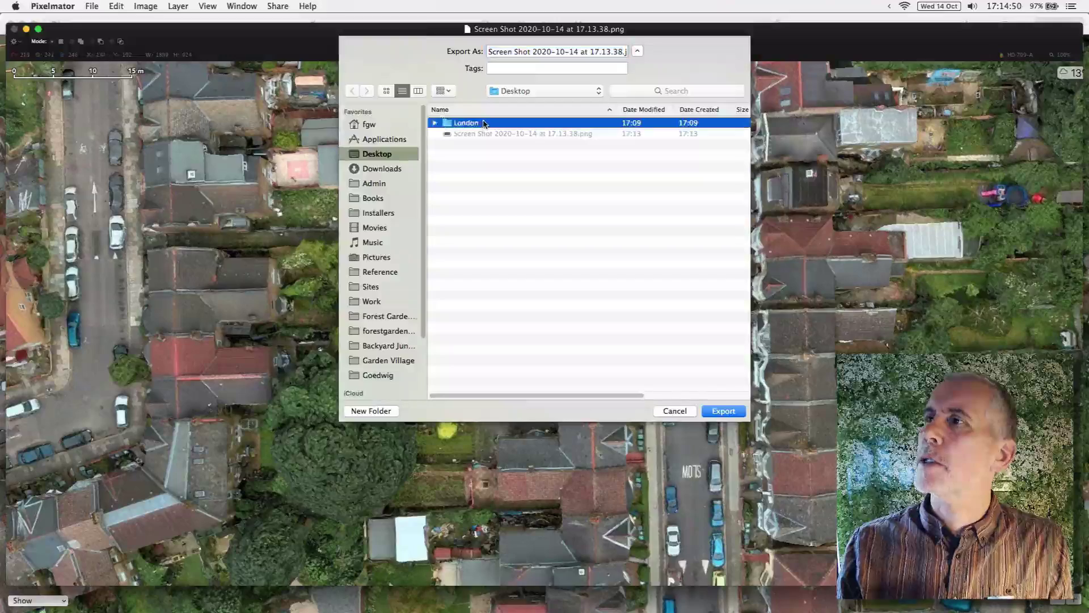
{"action": "double_click", "coordinate": [467, 122]}
{"action": "double_click", "coordinate": [590, 51]}
{"action": "key", "text": "super+a"}
{"action": "key", "text": "BackSpace"}
{"action": "type", "text": "satellite"}
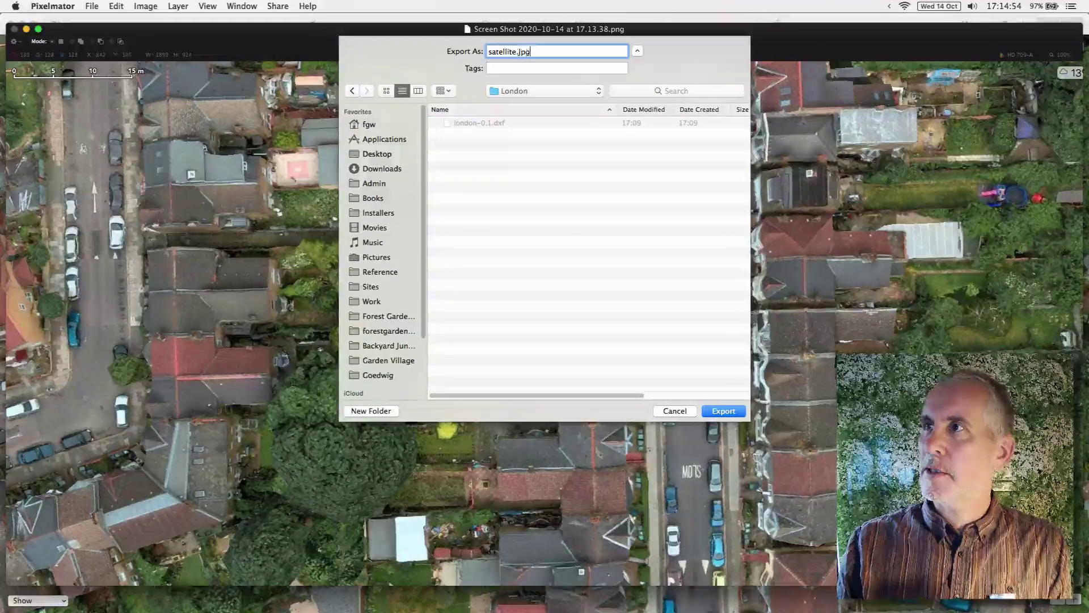
{"action": "key", "text": "Return"}
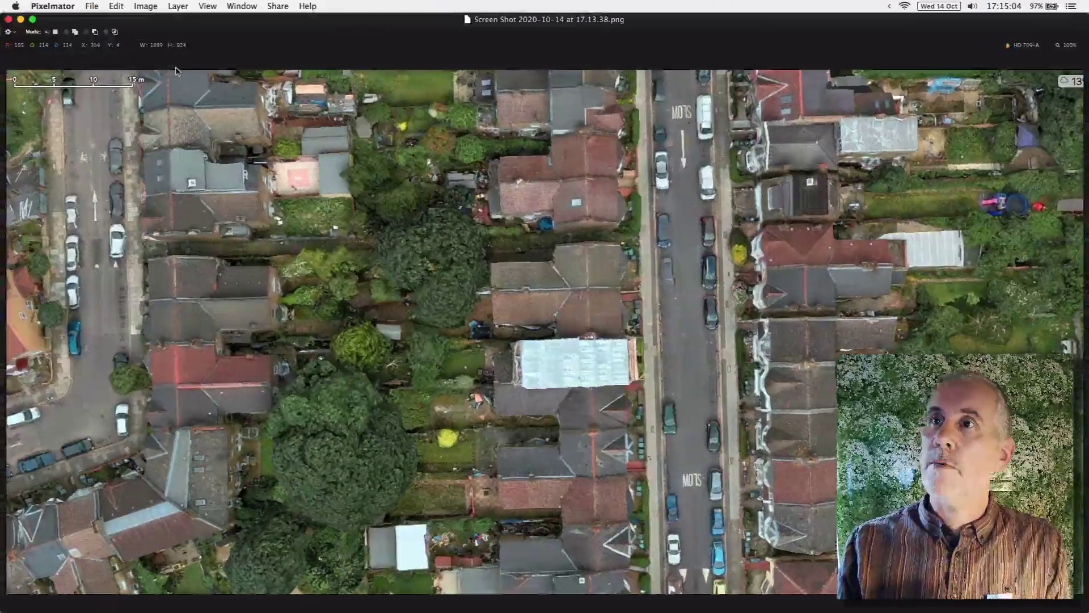
- Zoom in and marquee-select the 0–15 m scale bar, measuring it as 207 px wide
{"action": "key", "text": "super+equal"}
{"action": "key", "text": "super+equal"}
{"action": "scroll", "coordinate": [176, 71], "scroll_direction": "left", "scroll_amount": 10}
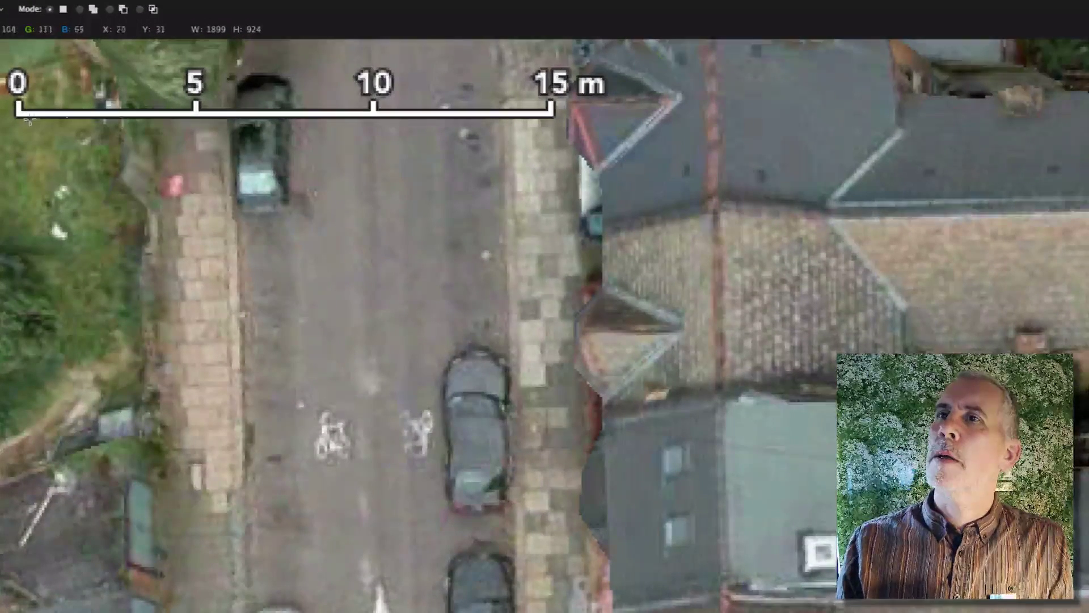
{"action": "left_click_drag", "start_coordinate": [19, 106], "coordinate": [55, 124]}
{"action": "left_click_drag", "start_coordinate": [190, 129], "coordinate": [551, 126]}
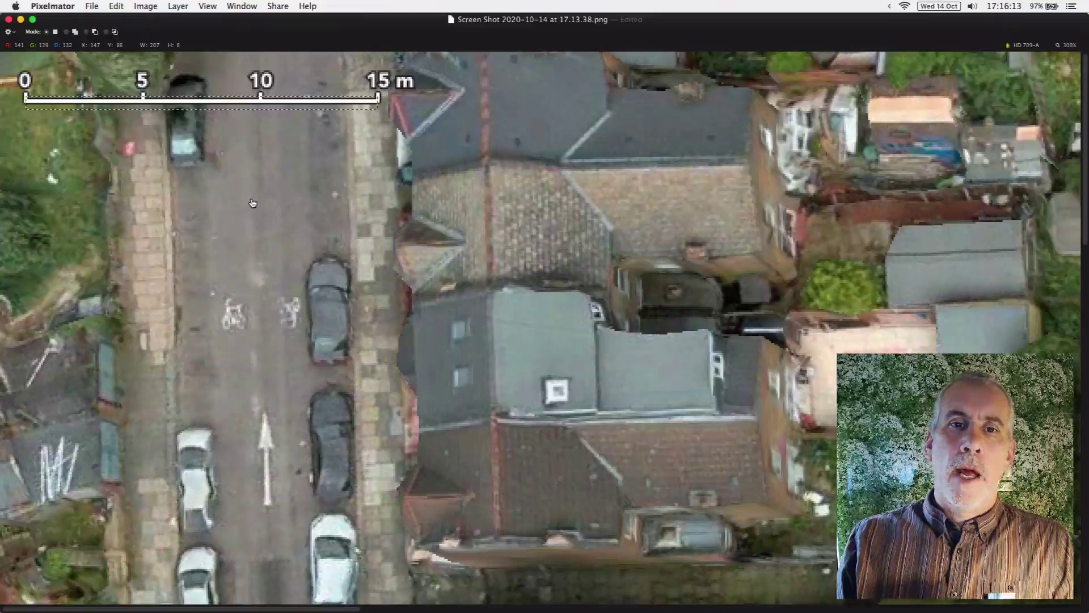
{"action": "key", "text": "super+Tab"}
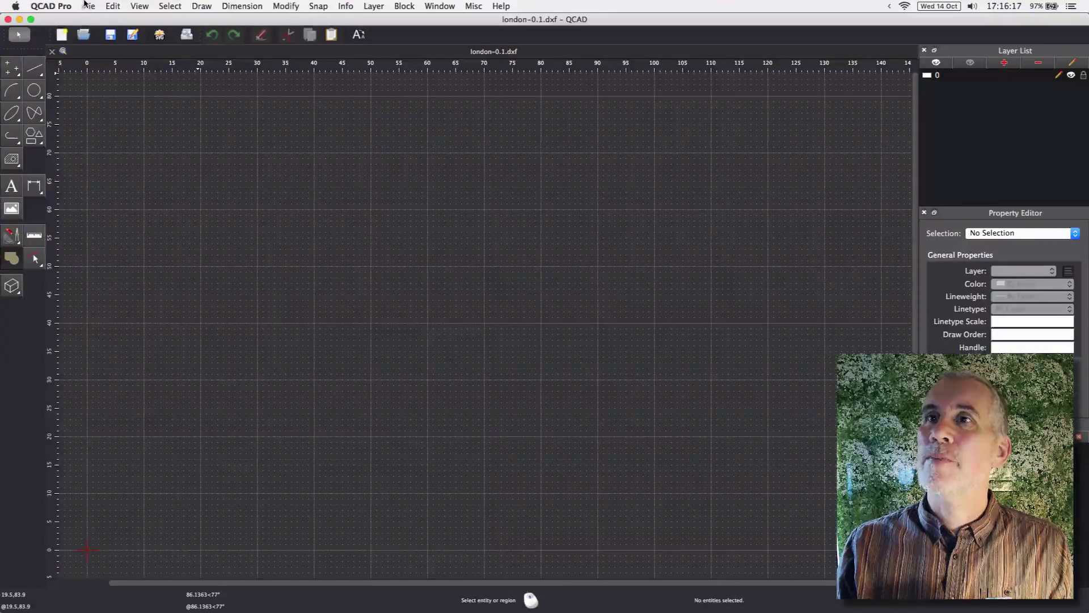
- Import satellite.jpg into london-0.1.dxf with its corner placed at the origin
{"action": "left_click", "coordinate": [88, 5]}
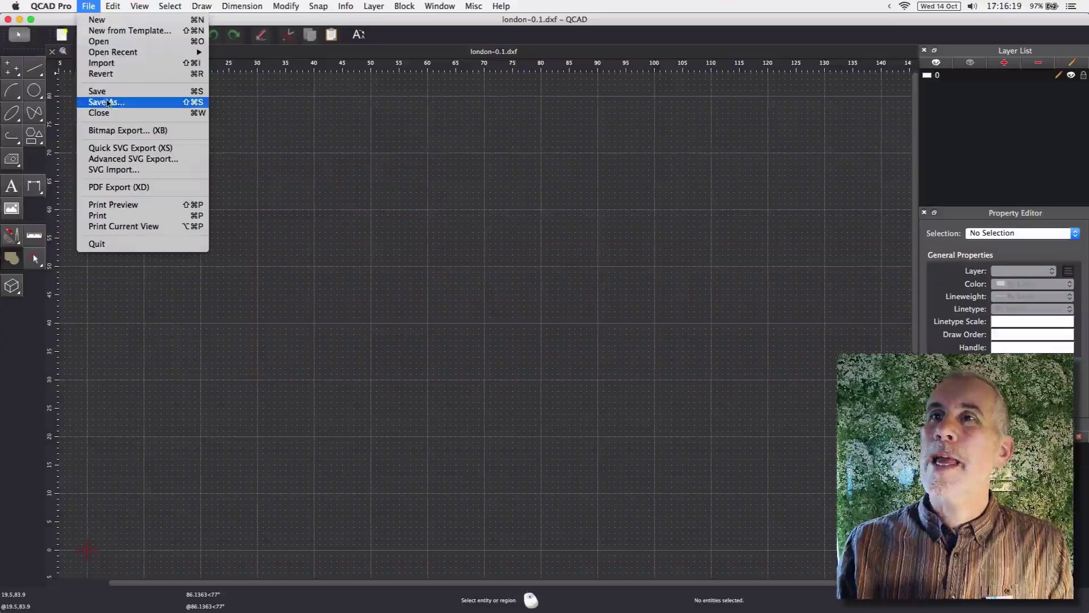
{"action": "left_click", "coordinate": [101, 63]}
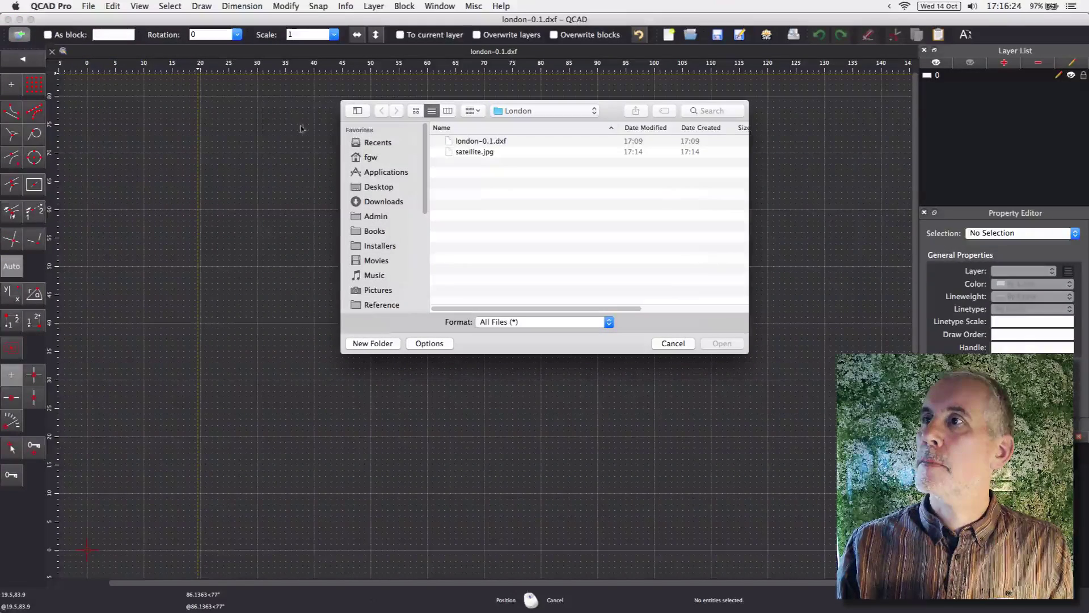
{"action": "left_click", "coordinate": [508, 151]}
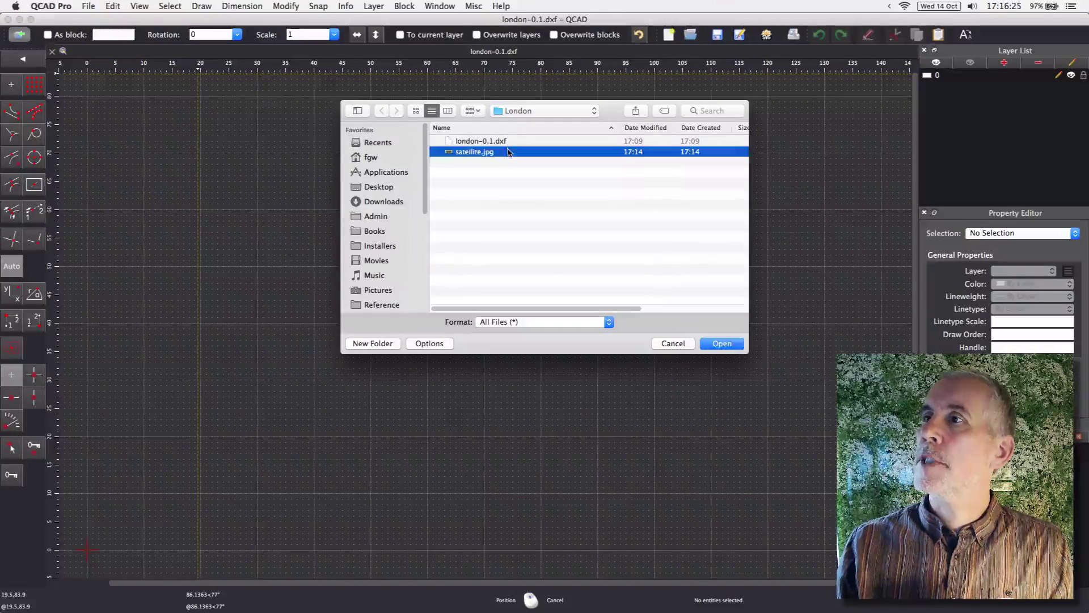
{"action": "left_click", "coordinate": [722, 343]}
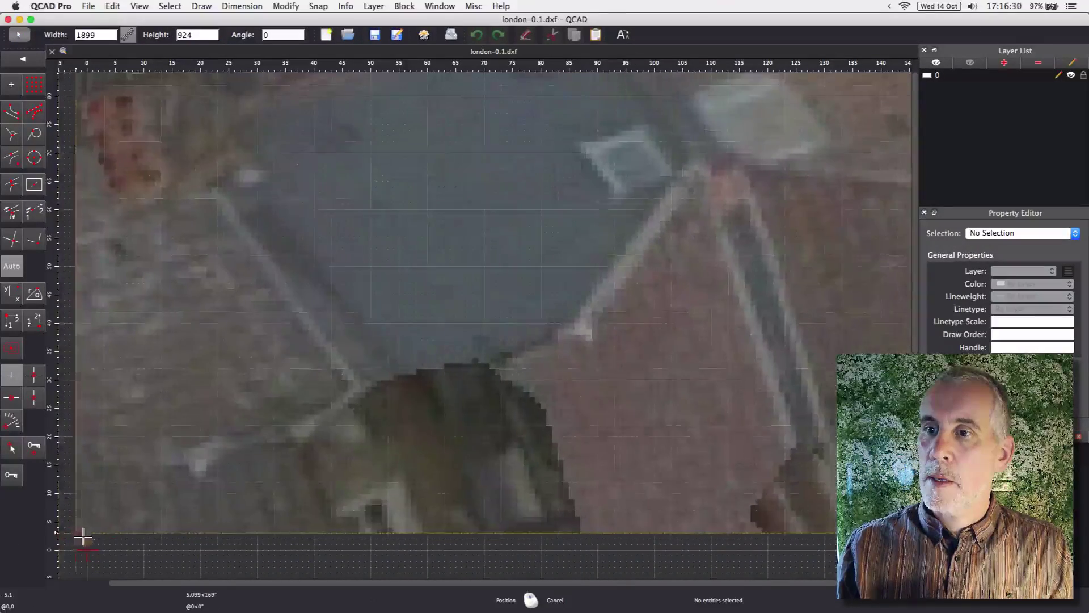
{"action": "left_click", "coordinate": [88, 549]}
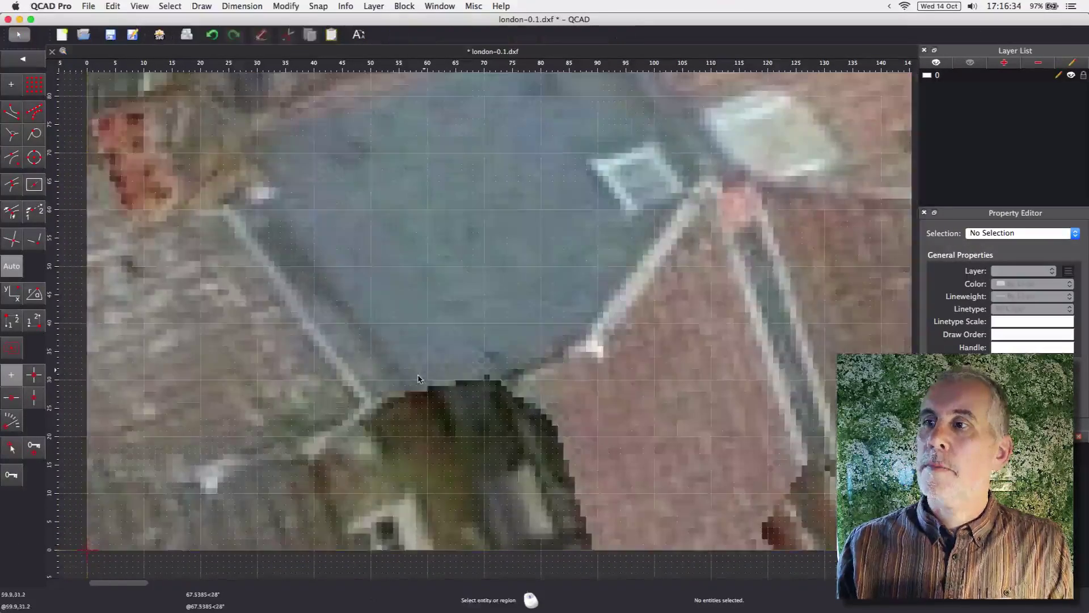
{"action": "scroll", "coordinate": [420, 380], "scroll_direction": "down", "scroll_amount": 4}
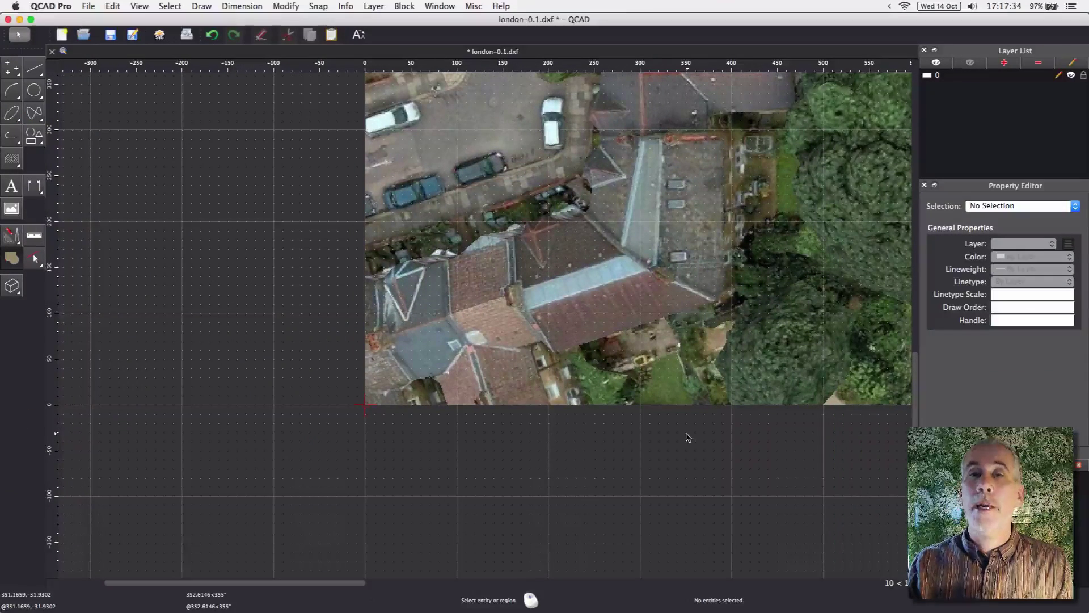
- Select all to show the satellite image's properties: factors 1, size 1899 by 924
{"action": "left_click", "coordinate": [170, 5]}
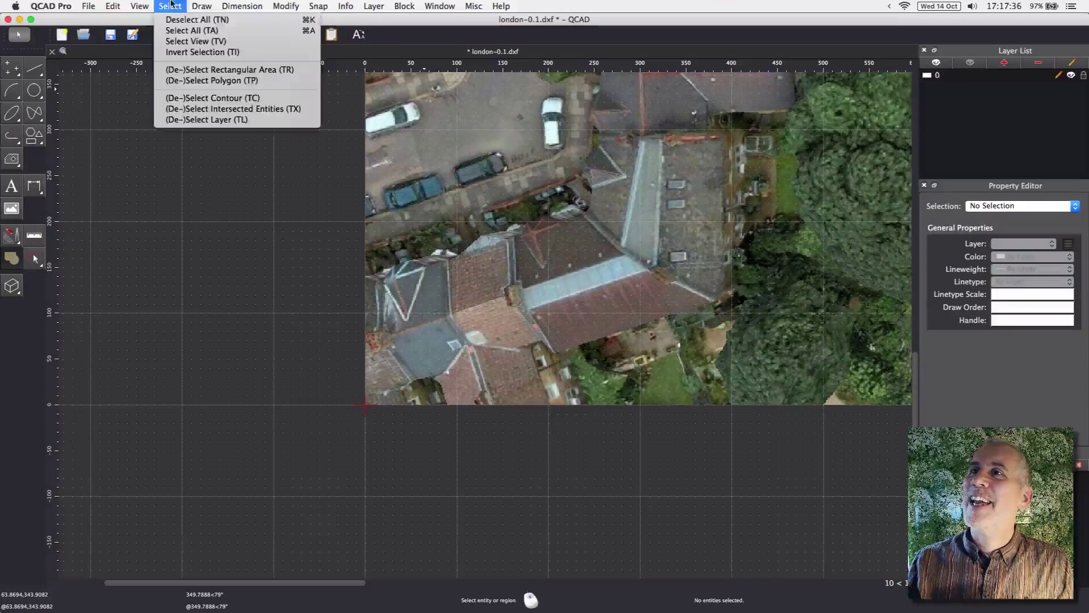
{"action": "left_click", "coordinate": [192, 30]}
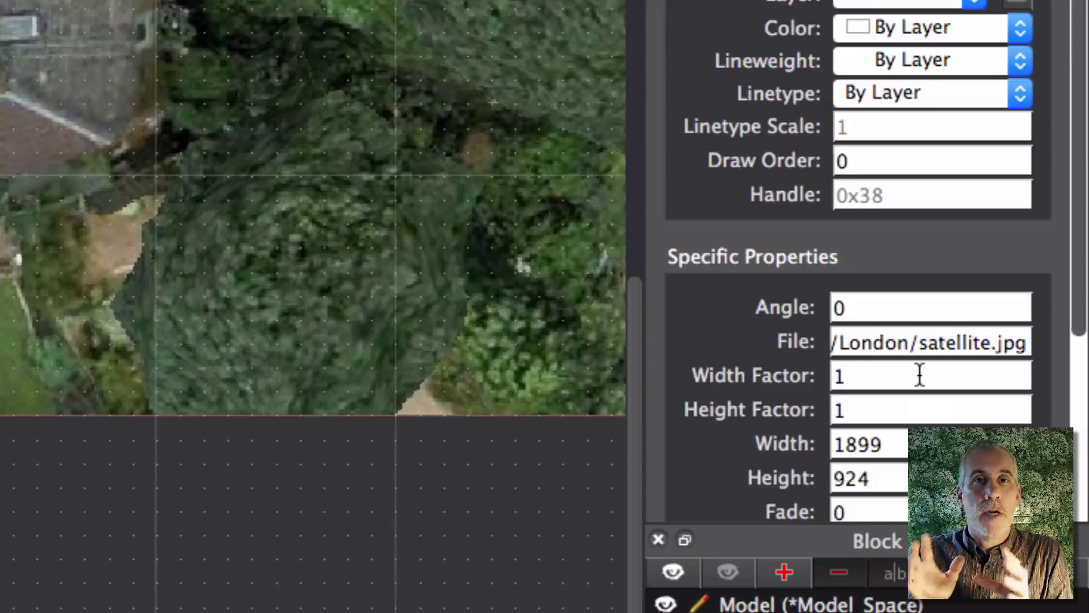
- Set the image's width and height factors both to 0.072463768
{"action": "left_click_drag", "start_coordinate": [920, 374], "coordinate": [812, 365]}
{"action": "type", "text": "0.072463768"}
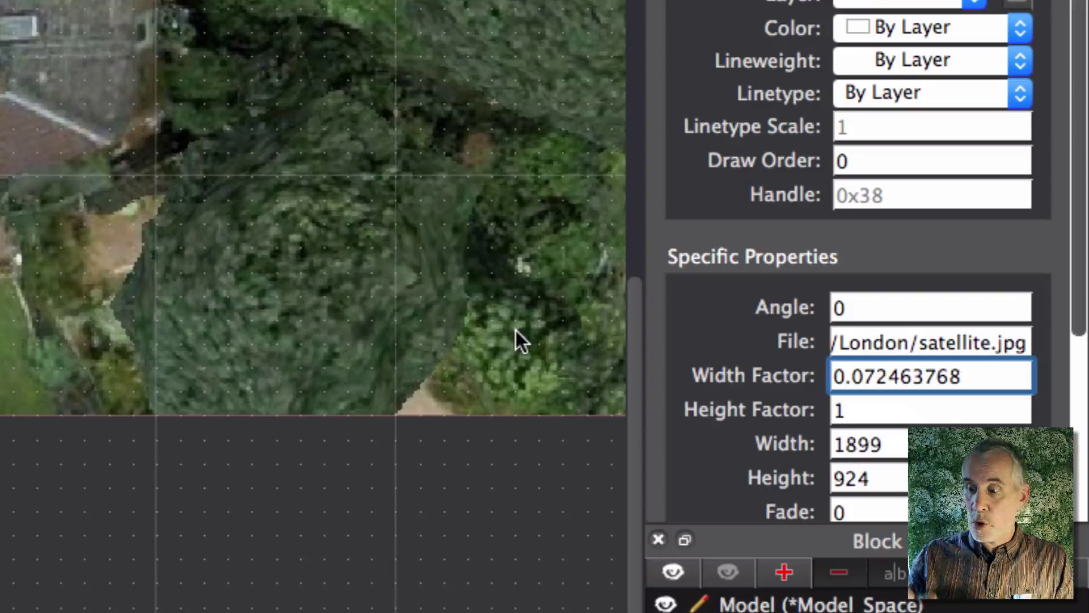
{"action": "key", "text": "Tab"}
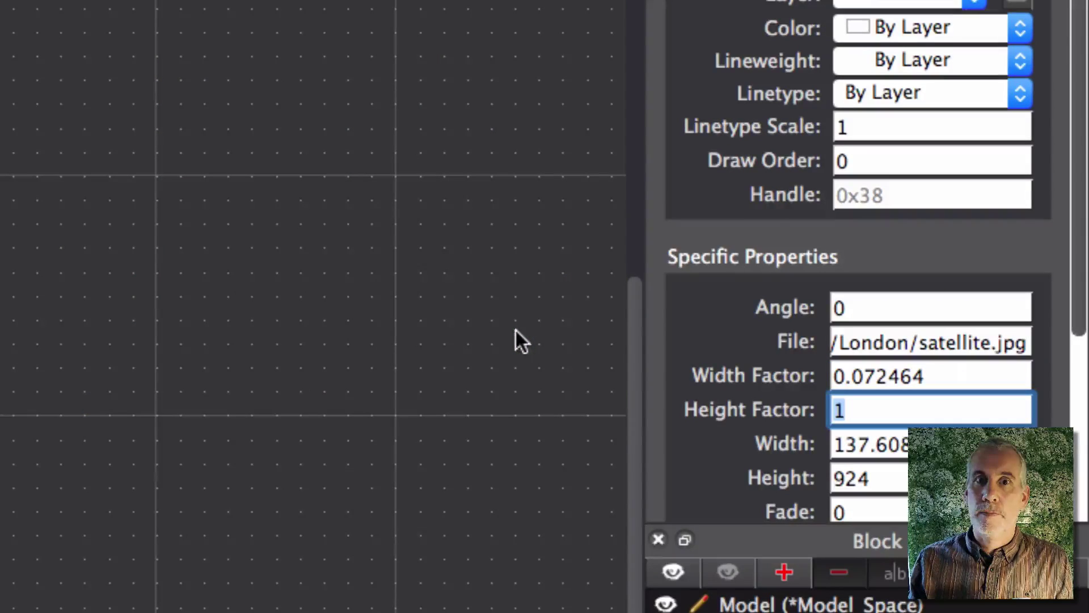
{"action": "scroll", "coordinate": [394, 296], "scroll_direction": "down", "scroll_amount": 2}
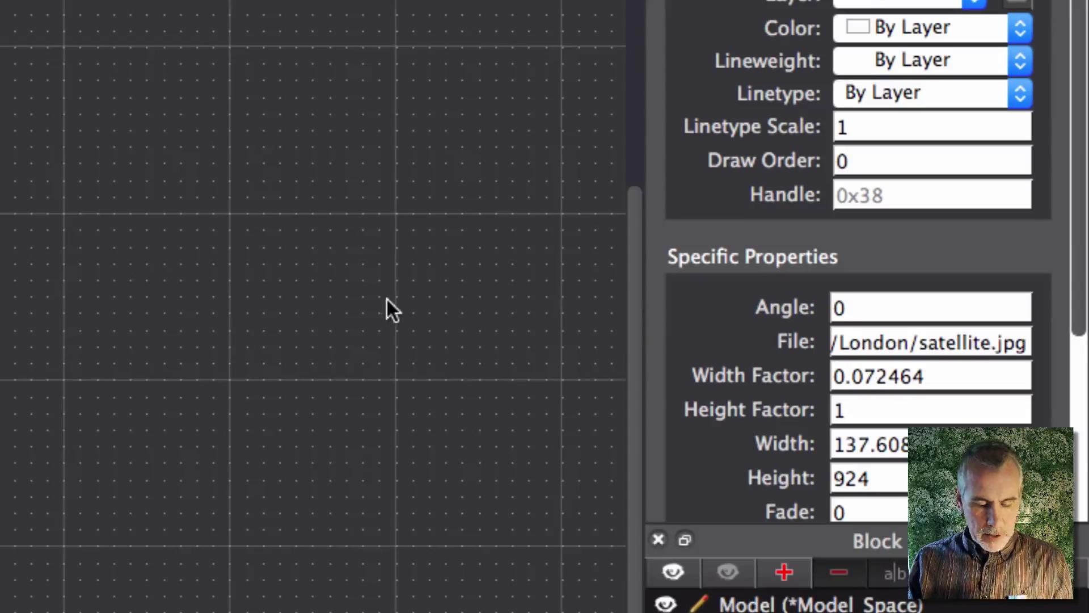
{"action": "scroll", "coordinate": [389, 298], "scroll_direction": "down", "scroll_amount": 5}
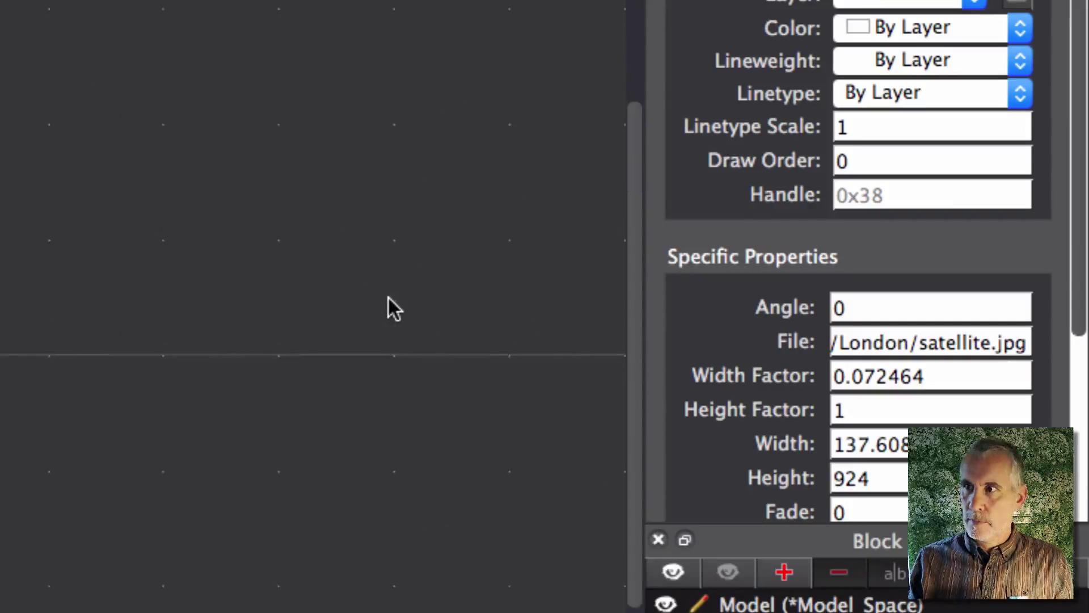
{"action": "scroll", "coordinate": [391, 294], "scroll_direction": "down", "scroll_amount": 3}
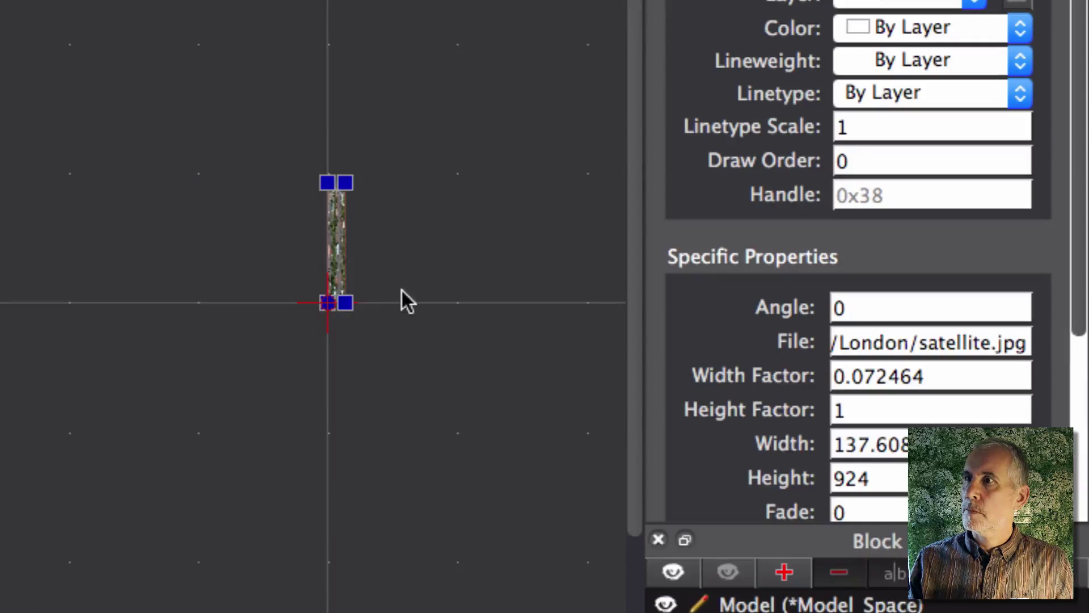
{"action": "scroll", "coordinate": [415, 288], "scroll_direction": "down", "scroll_amount": 5}
{"action": "scroll", "coordinate": [416, 288], "scroll_direction": "up", "scroll_amount": 5}
{"action": "scroll", "coordinate": [349, 406], "scroll_direction": "up", "scroll_amount": 4}
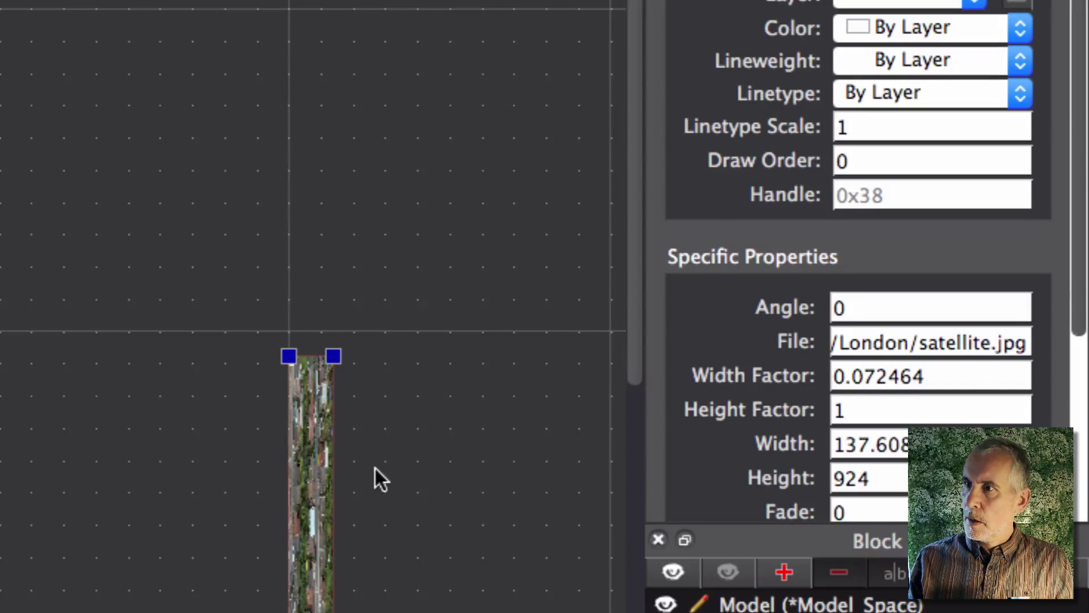
{"action": "scroll", "coordinate": [376, 468], "scroll_direction": "down", "scroll_amount": 4}
{"action": "double_click", "coordinate": [848, 410]}
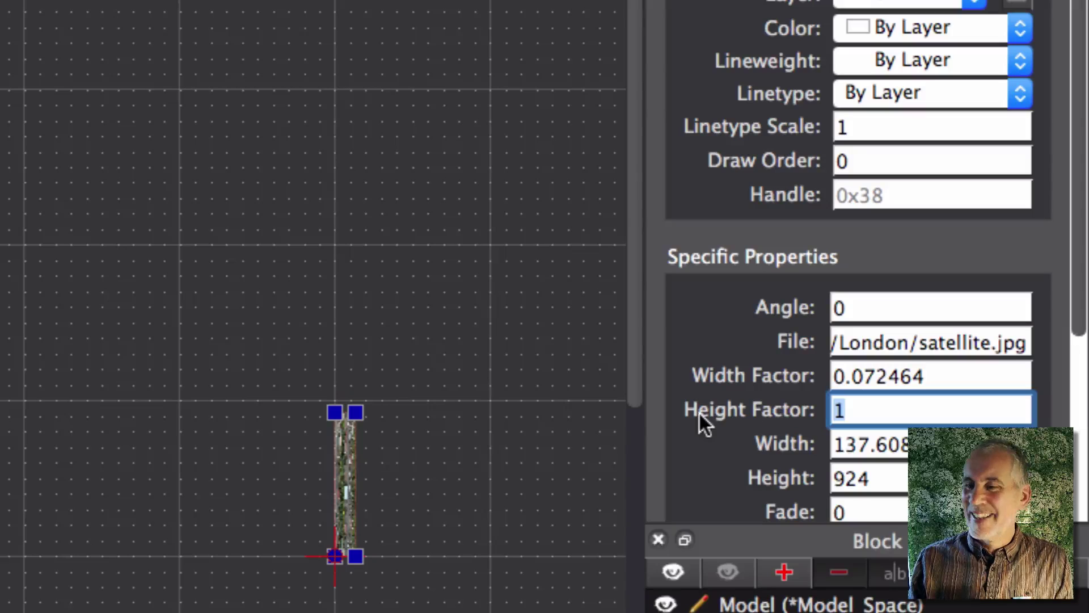
{"action": "type", "text": "0.072463768"}
{"action": "key", "text": "Tab"}
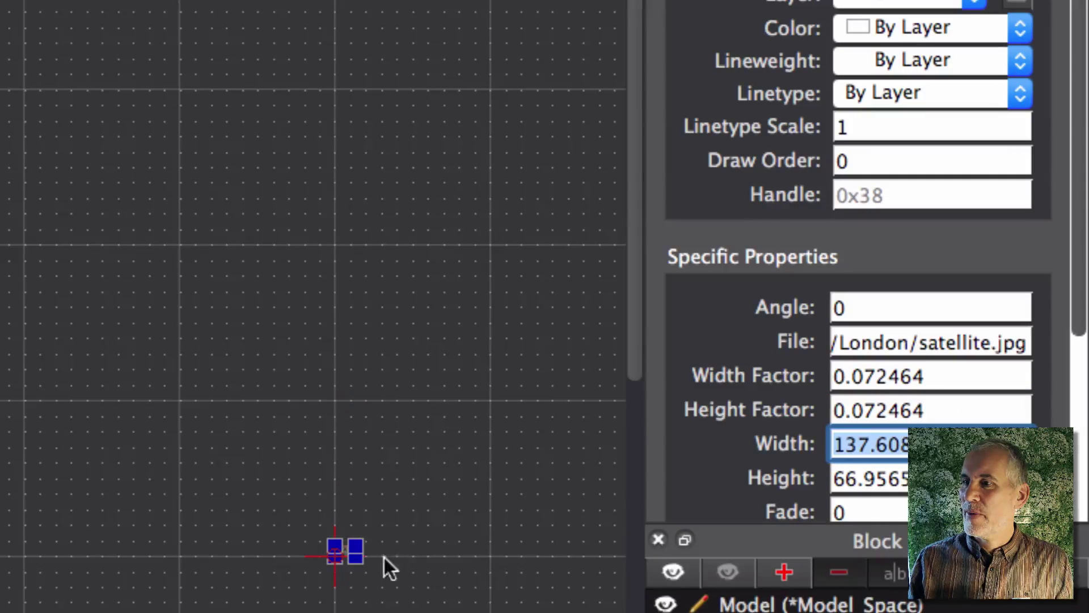
{"action": "scroll", "coordinate": [340, 558], "scroll_direction": "up", "scroll_amount": 8}
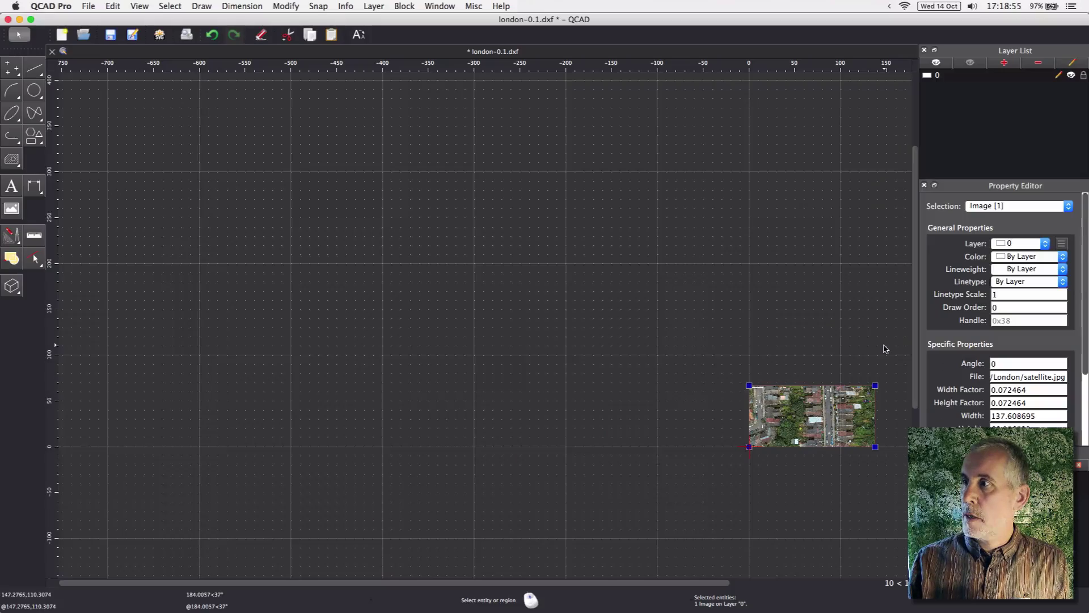
- Zoom in until the scaled satellite image of the street and gardens fills the window
{"action": "scroll", "coordinate": [859, 444], "scroll_direction": "up", "scroll_amount": 10}
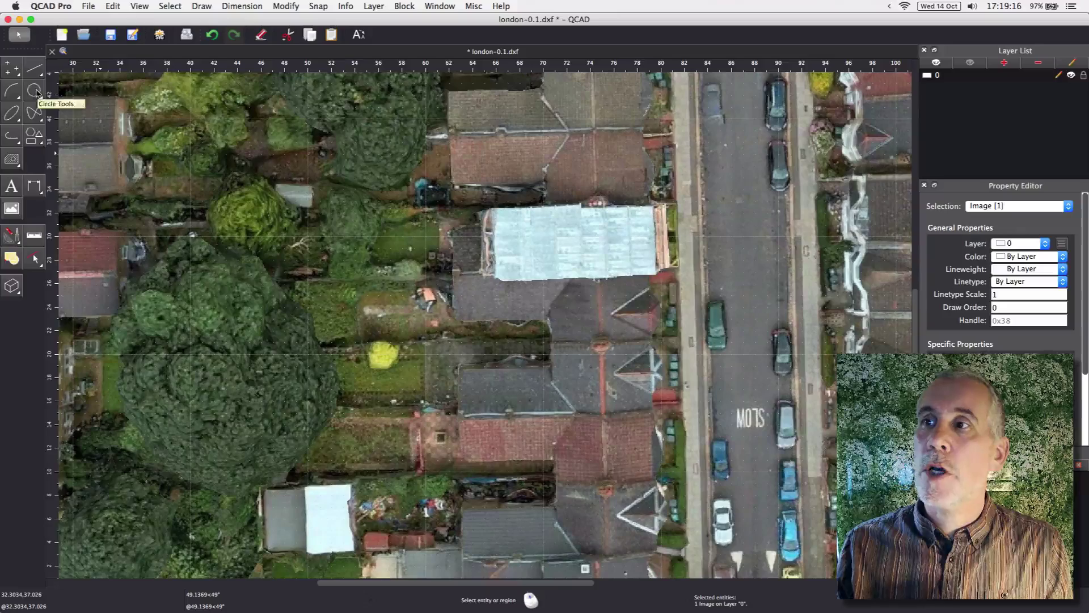
- Draw a center-point circle on the back-garden lawn beside the pale-roofed building
{"action": "left_click", "coordinate": [35, 92]}
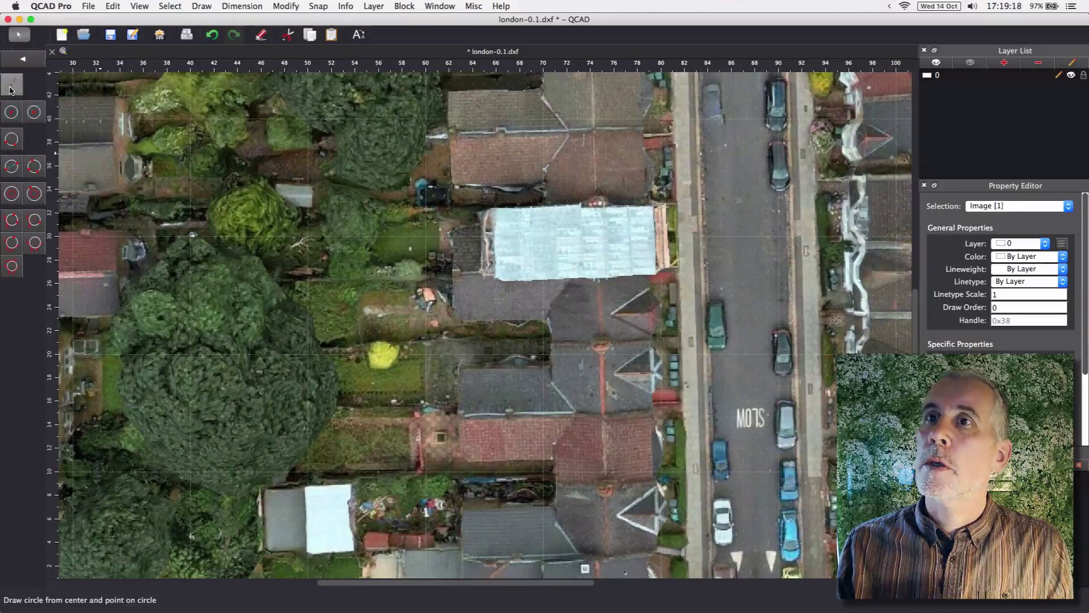
{"action": "left_click", "coordinate": [10, 89]}
{"action": "left_click", "coordinate": [397, 241]}
{"action": "right_click", "coordinate": [422, 255]}
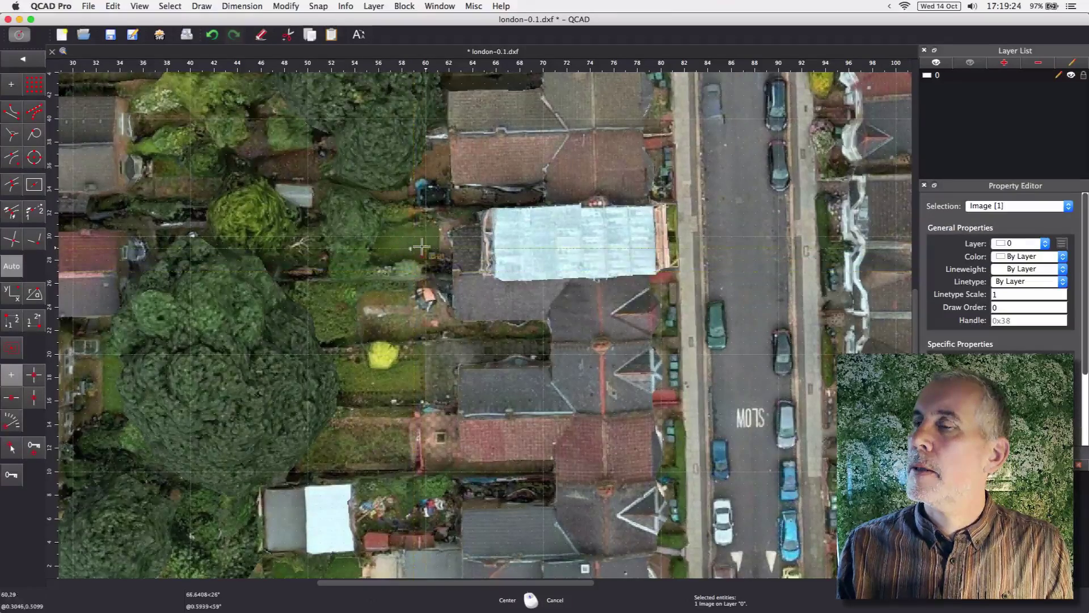
{"action": "right_click", "coordinate": [420, 248]}
- Colour the circle Green and reselect it to check its radius of about 2.37
{"action": "left_click", "coordinate": [422, 249]}
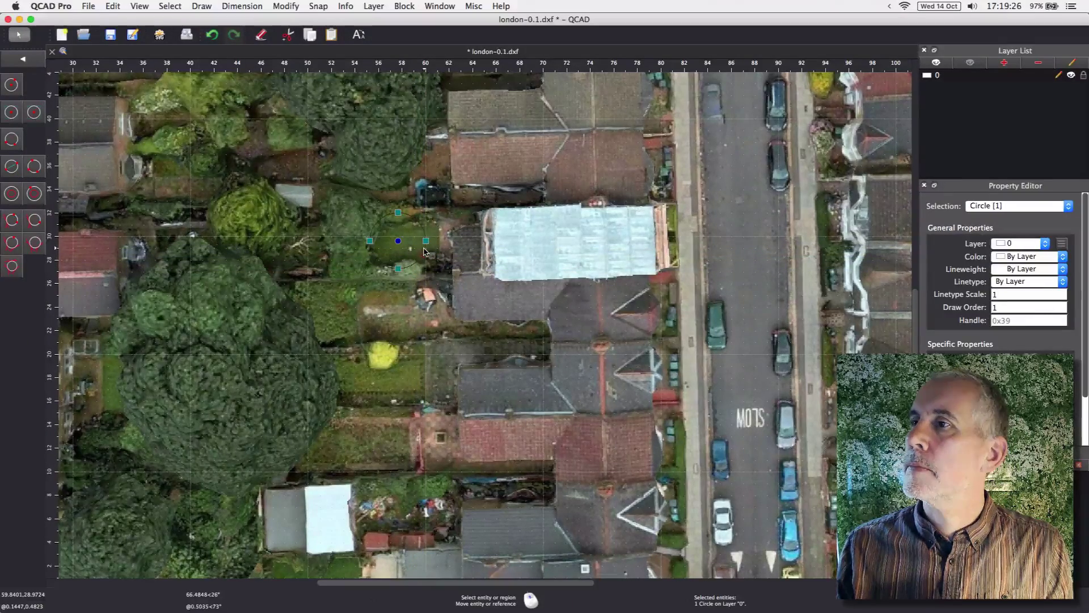
{"action": "left_click", "coordinate": [1016, 256]}
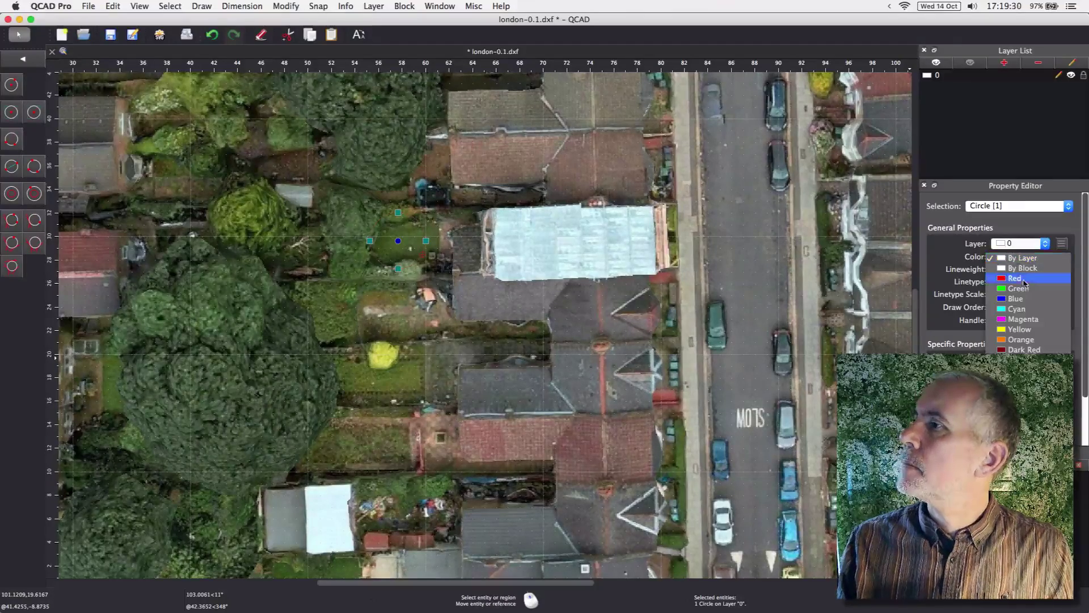
{"action": "left_click", "coordinate": [1026, 288]}
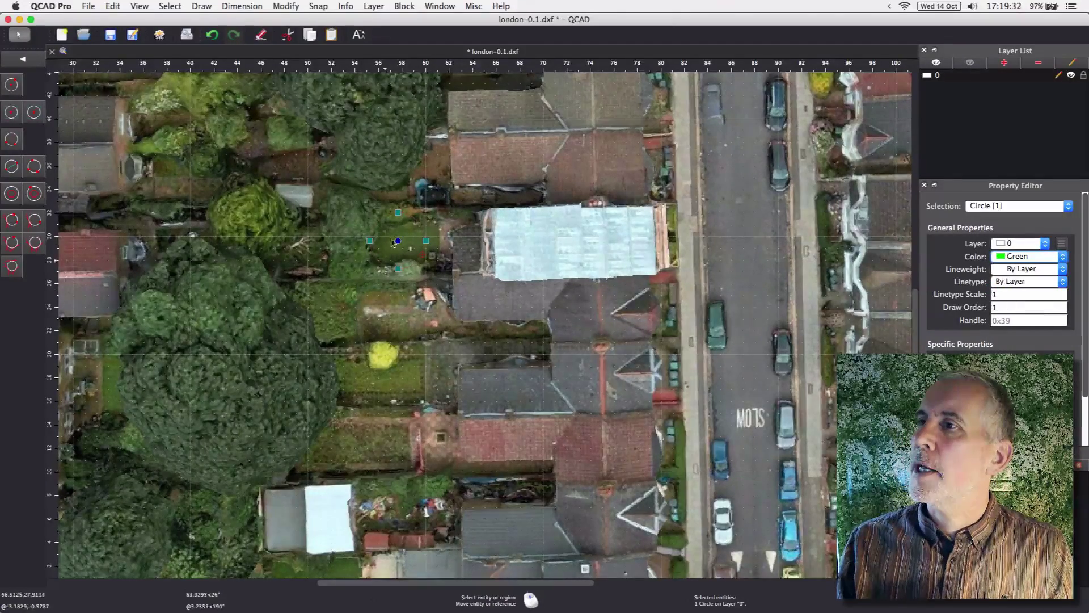
{"action": "scroll", "coordinate": [400, 245], "scroll_direction": "up", "scroll_amount": 5}
{"action": "left_click", "coordinate": [445, 245]}
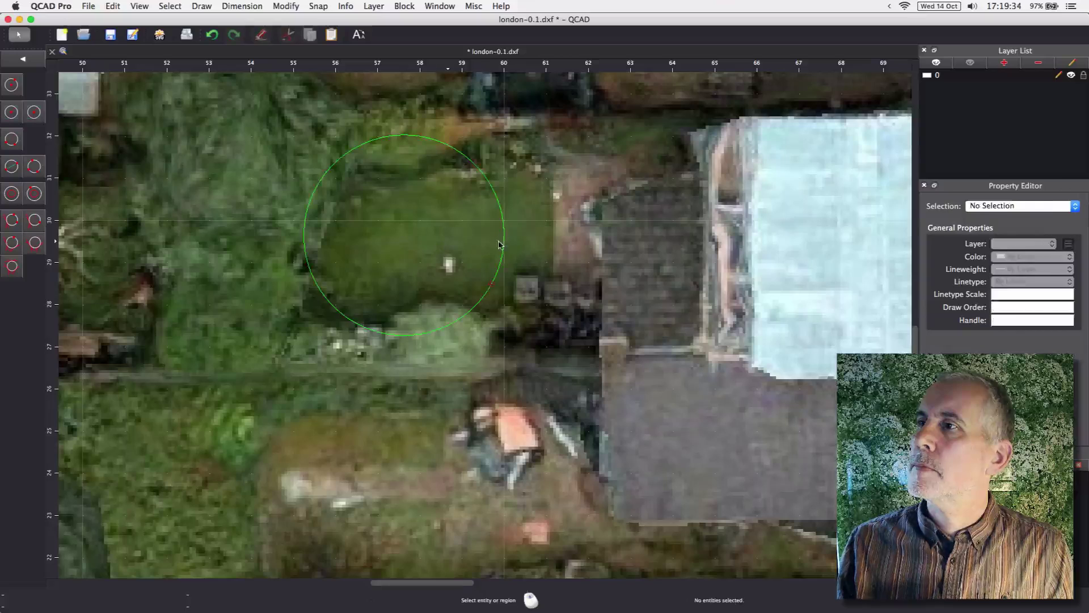
{"action": "left_click", "coordinate": [504, 237]}
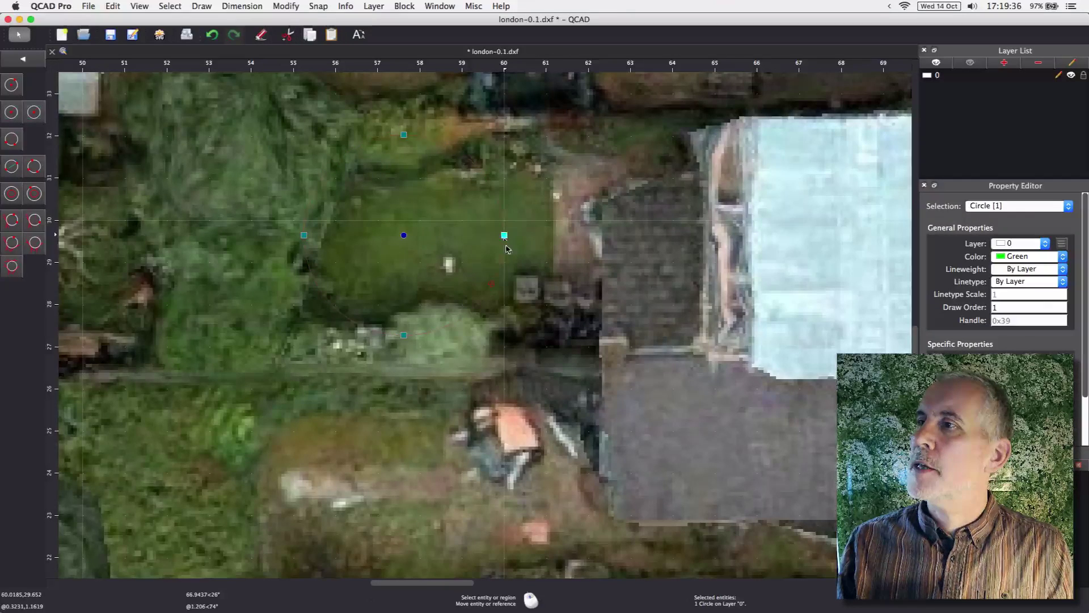
{"action": "left_click", "coordinate": [468, 250]}
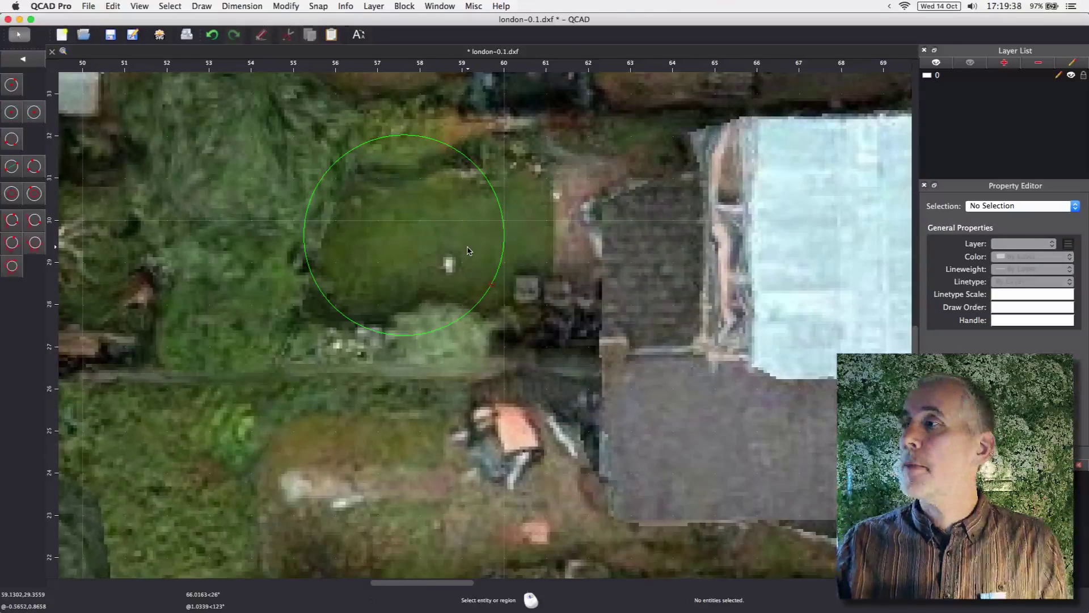
{"action": "left_click", "coordinate": [505, 256]}
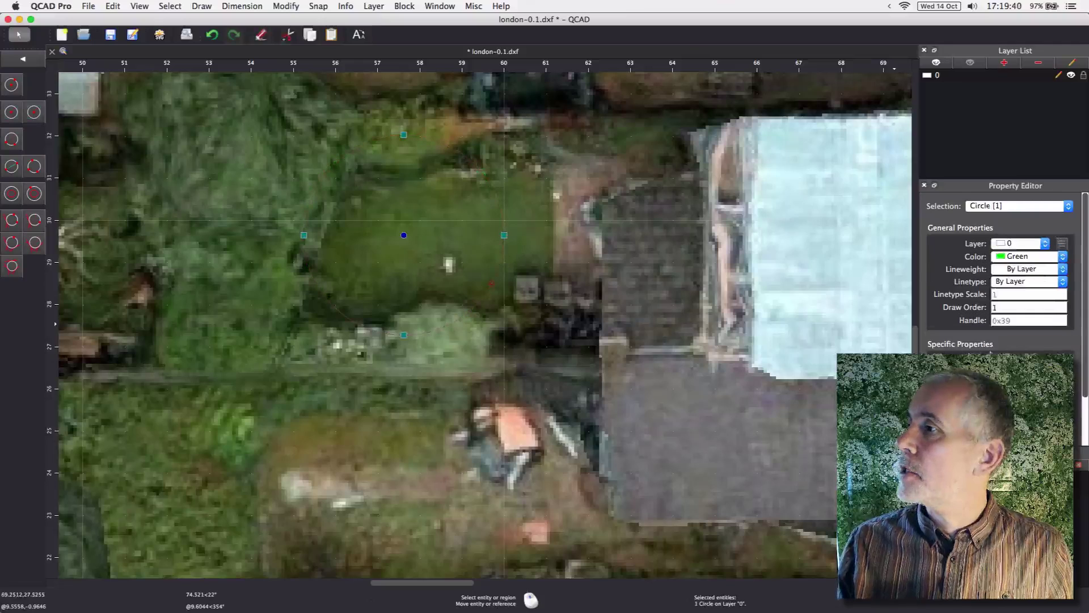
- Set the green circle's diameter to 2 in the Property Editor, giving radius 1
{"action": "double_click", "coordinate": [1044, 343]}
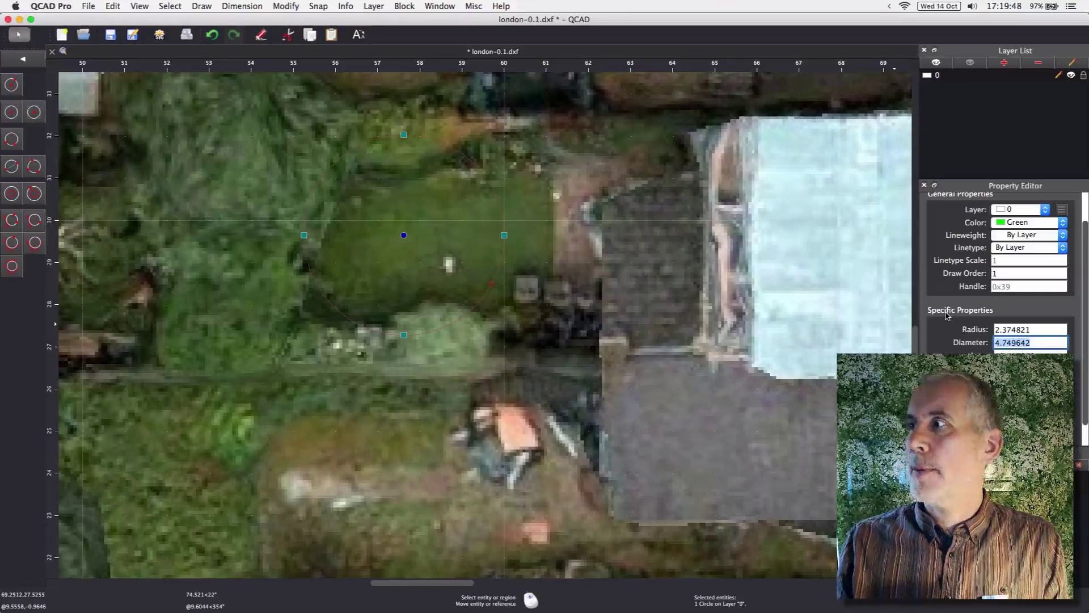
{"action": "key", "text": "Tab"}
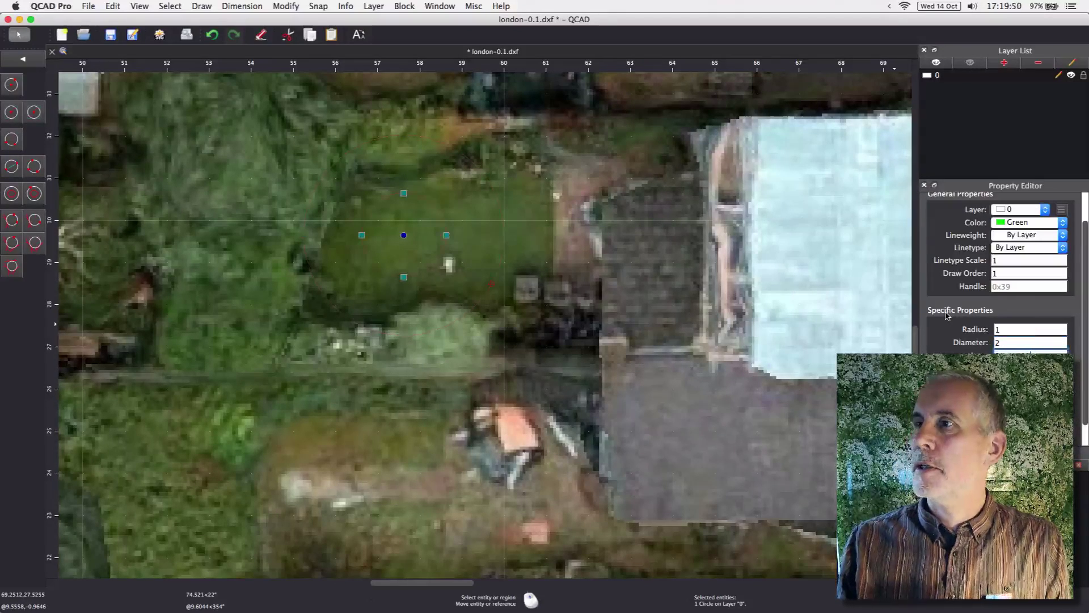
{"action": "left_click", "coordinate": [445, 258]}
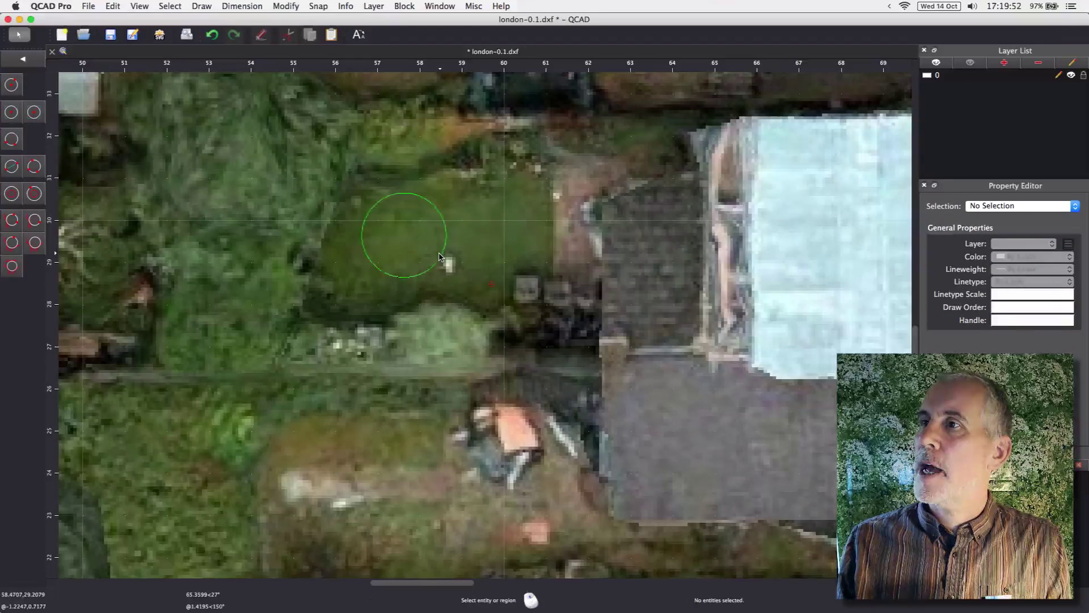
- Move the circle by its centre grip higher and further right on the lawn
{"action": "left_click", "coordinate": [439, 257]}
{"action": "left_click", "coordinate": [446, 235]}
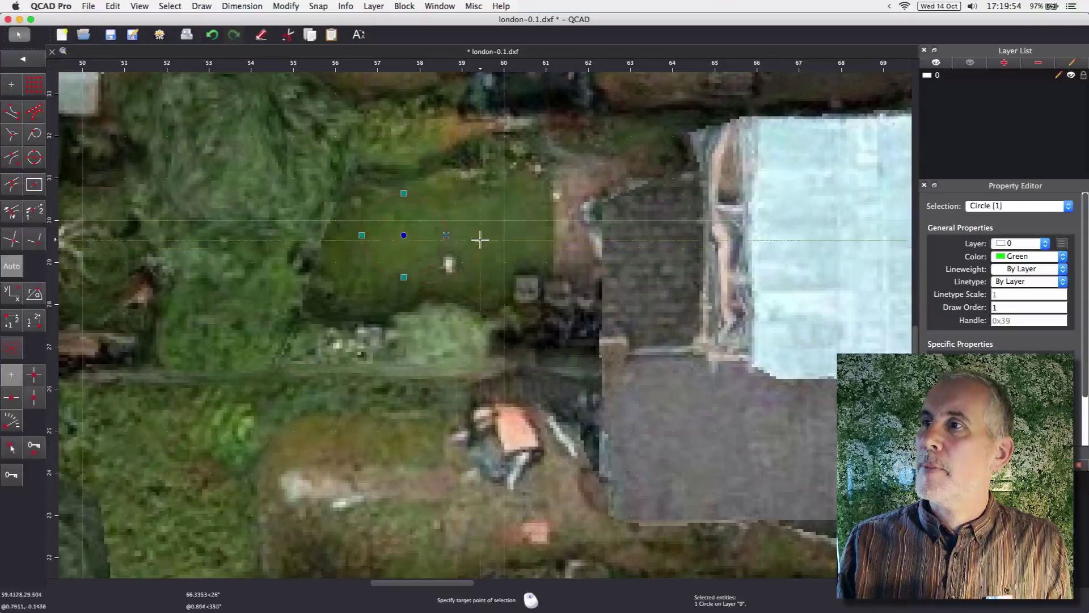
{"action": "left_click", "coordinate": [504, 220]}
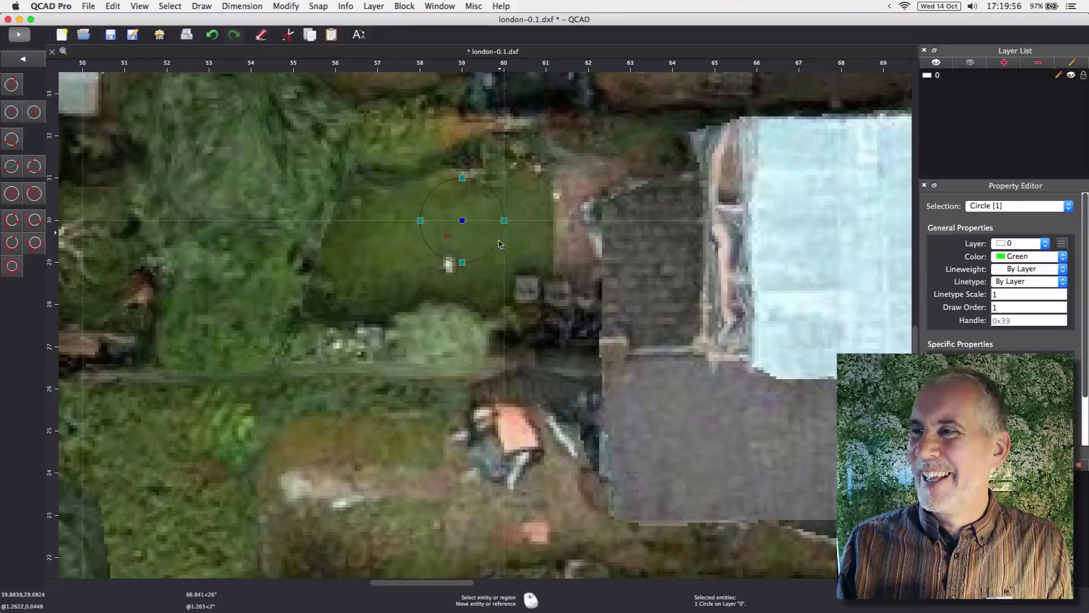
{"action": "key", "text": "Escape"}
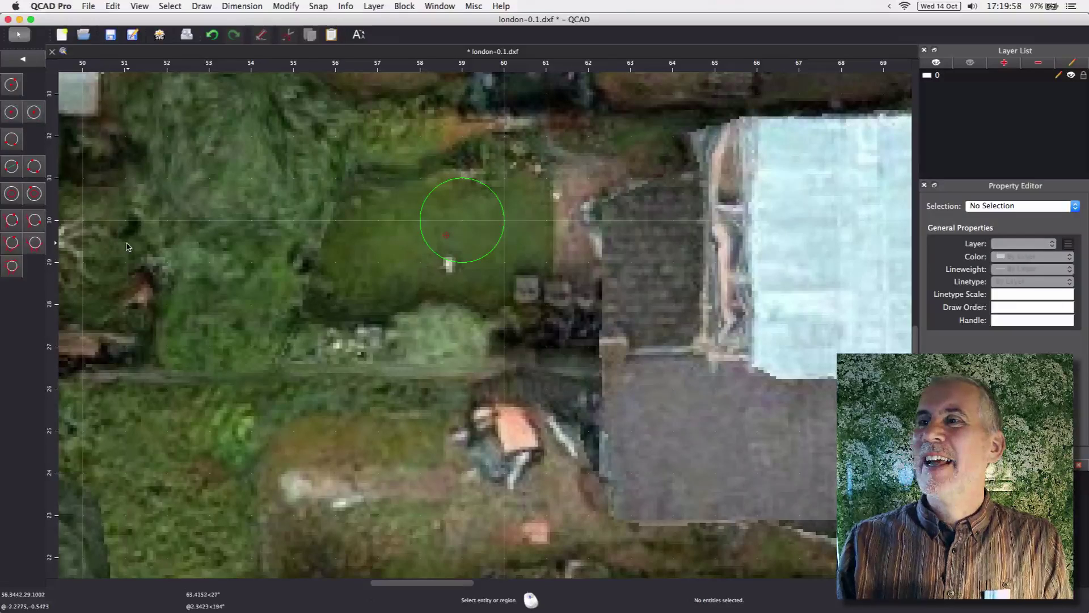